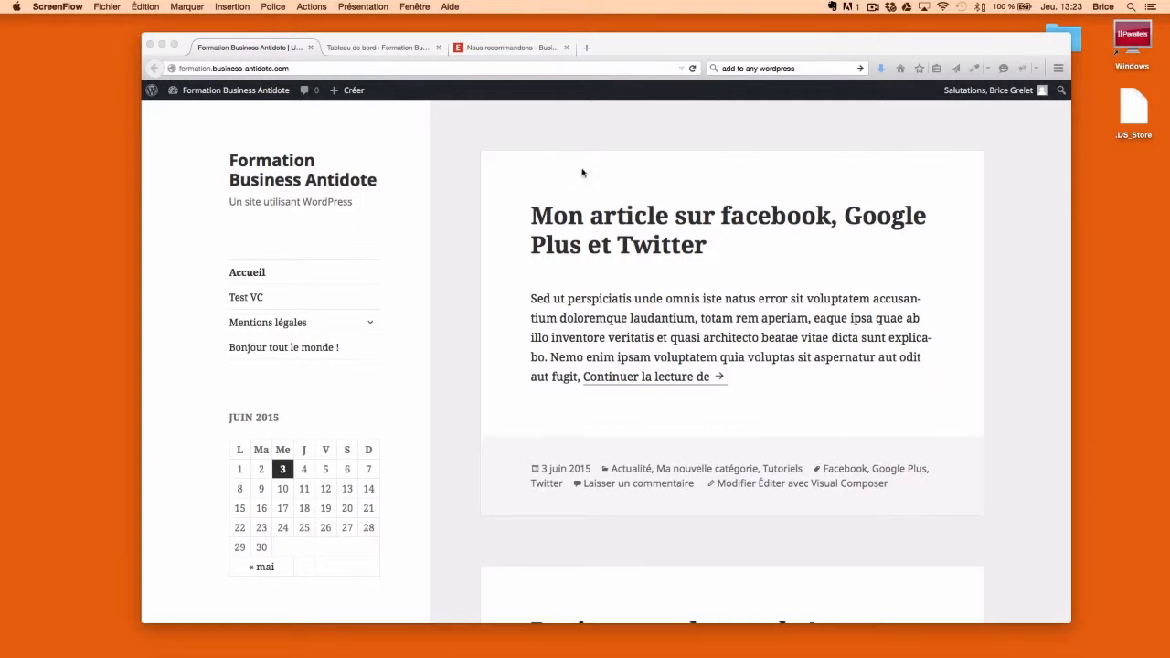
Step: Search the extensions that can be added to the site for "wordpress seo"
{"action": "left_click", "coordinate": [360, 48]}
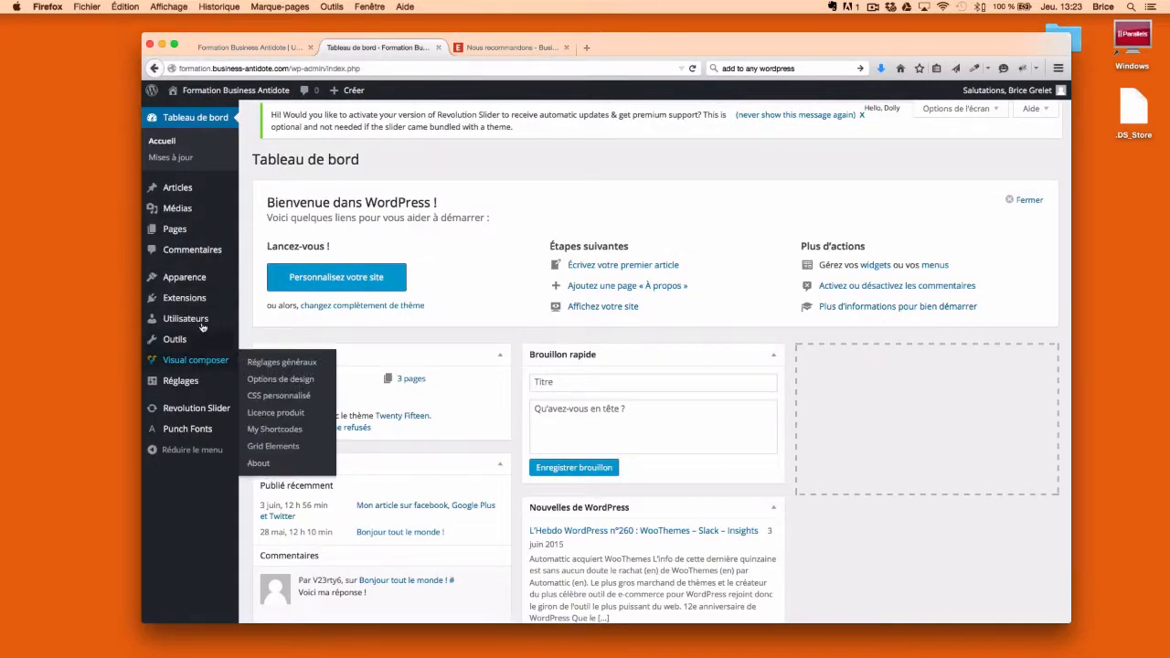
{"action": "mouse_move", "coordinate": [183, 298]}
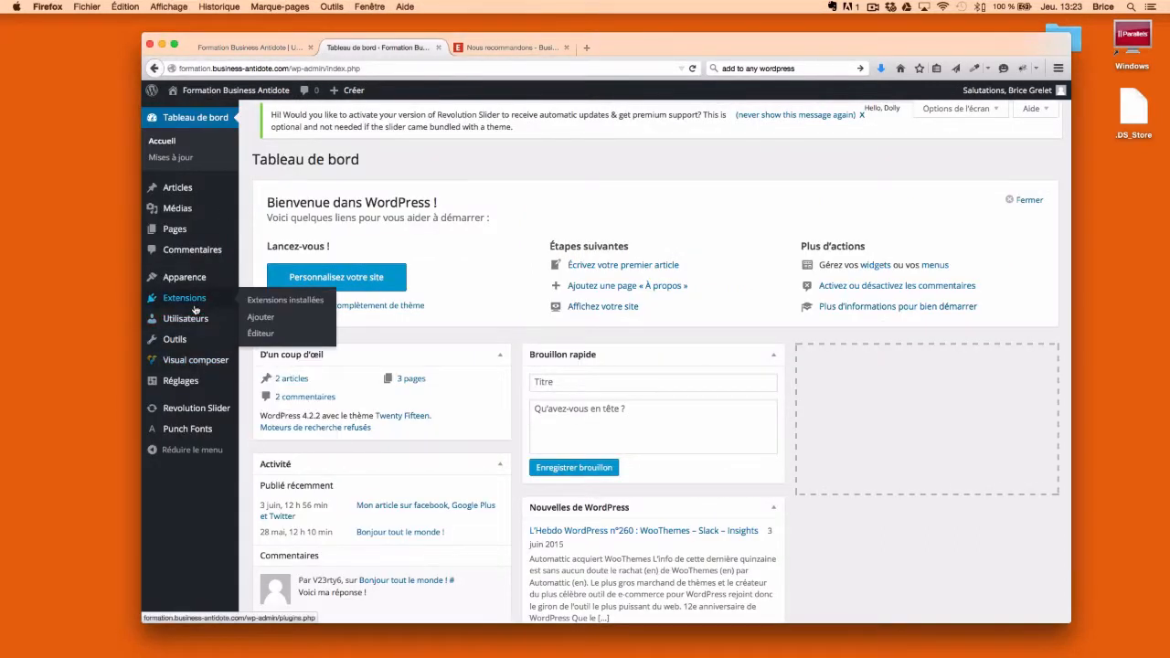
{"action": "left_click", "coordinate": [282, 318]}
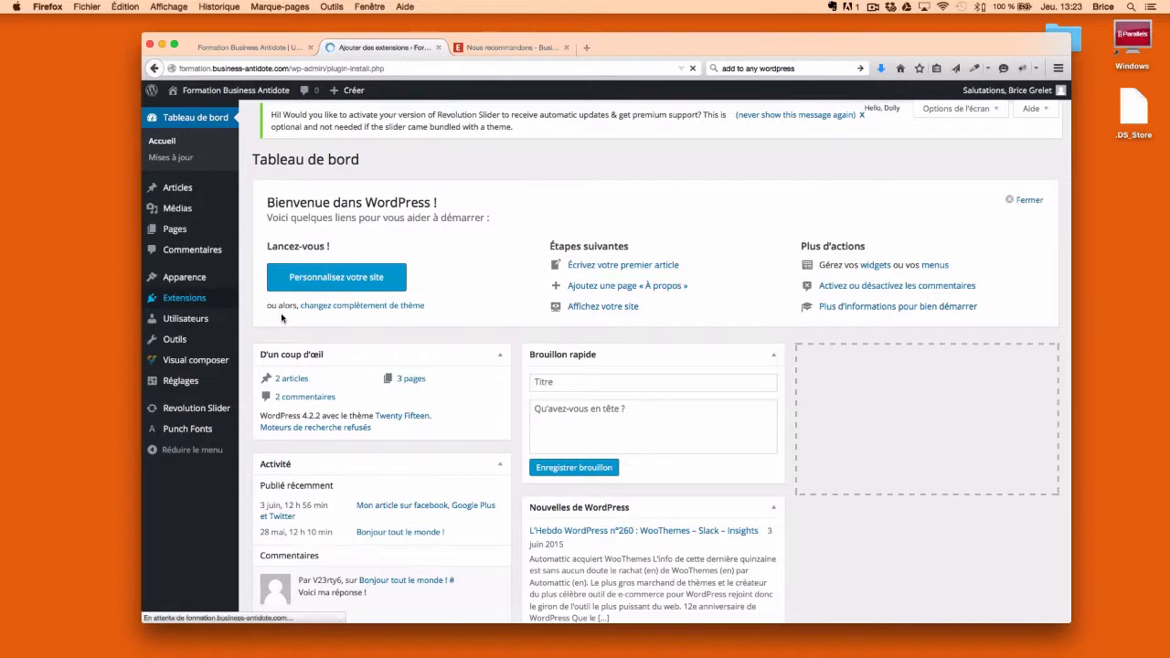
{"action": "left_click", "coordinate": [888, 196]}
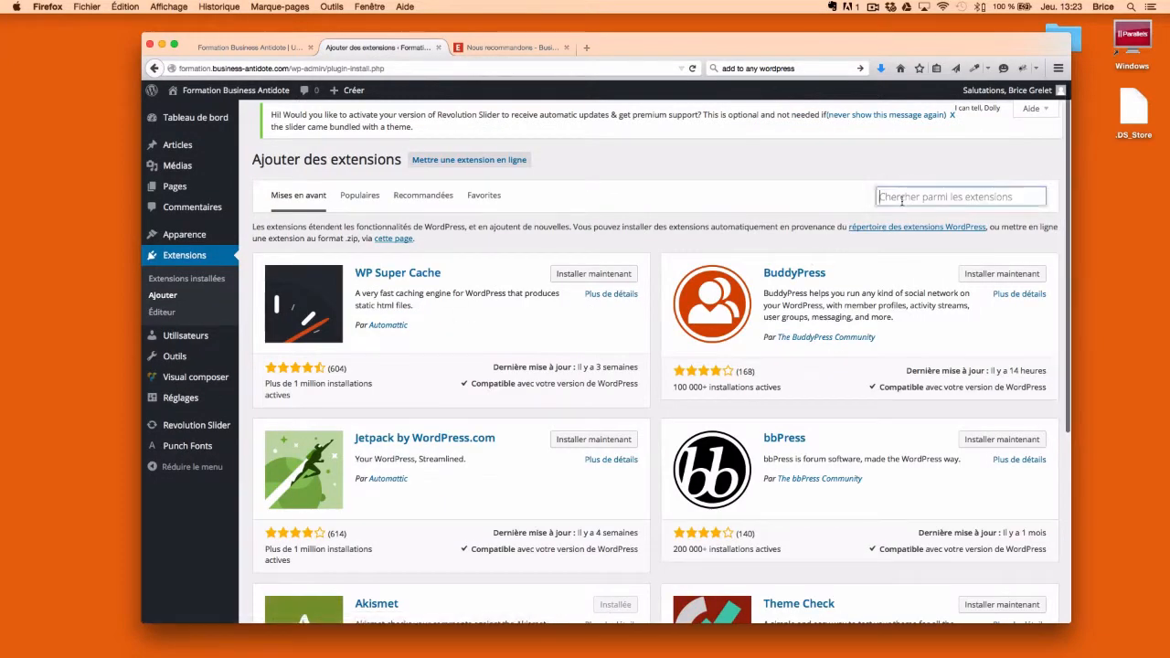
{"action": "type", "text": "wordpress"}
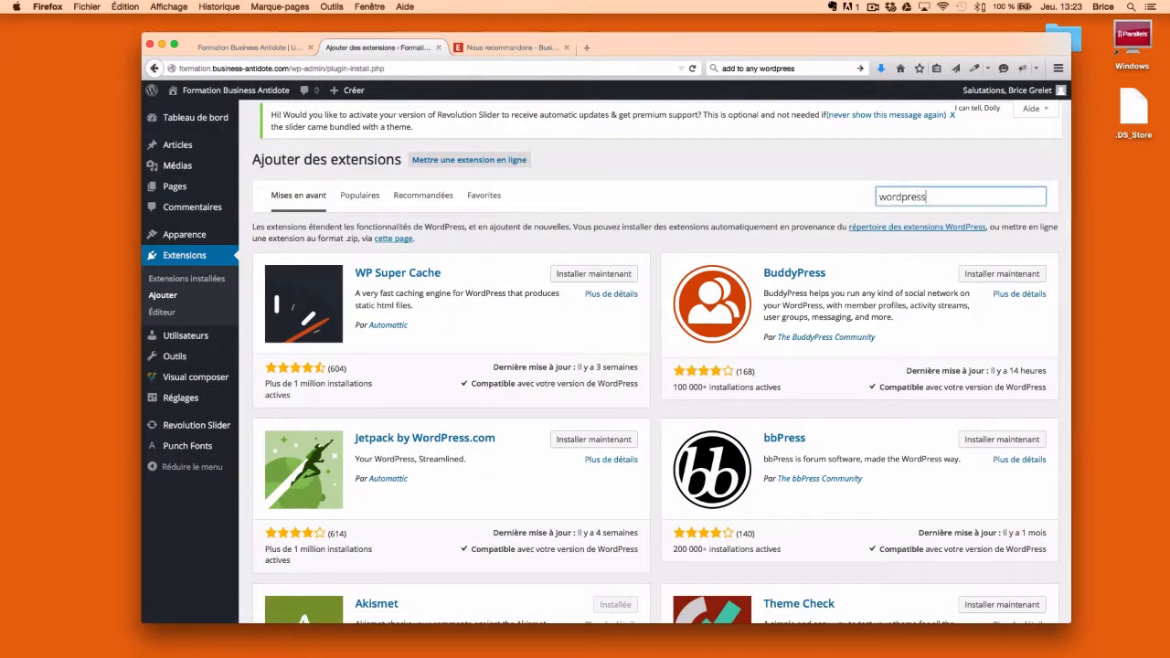
{"action": "type", "text": " seo"}
{"action": "key", "text": "Return"}
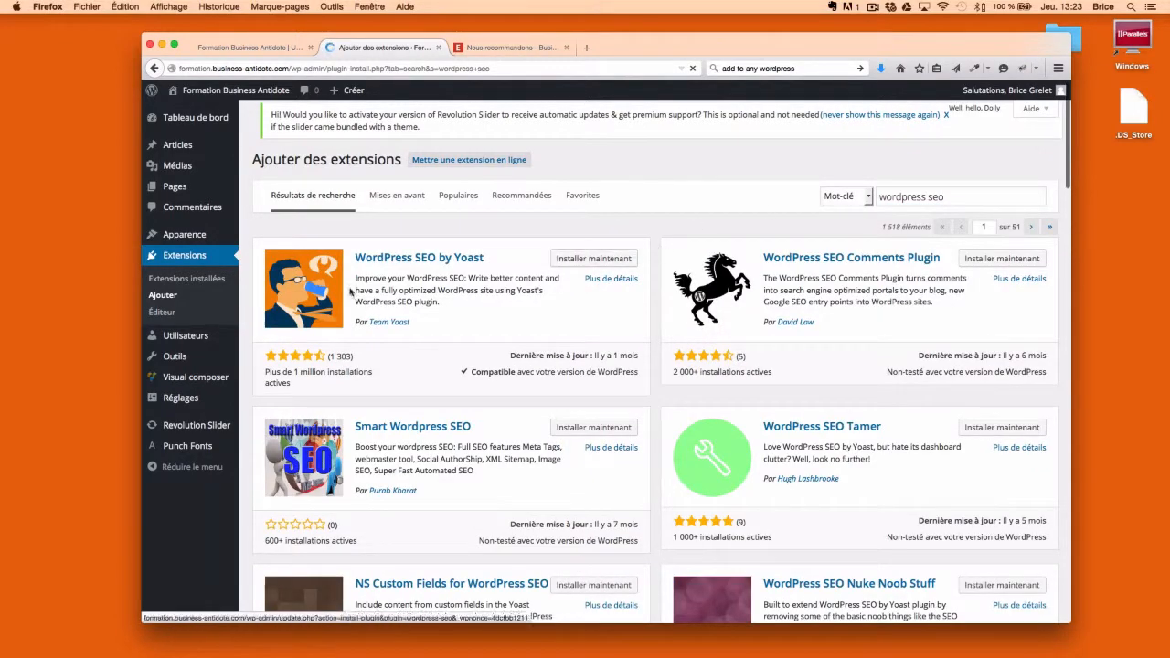
Step: Install and activate the WordPress SEO by Yoast extension, declining usage tracking and dismissing the search-engine blocking warning
{"action": "left_click", "coordinate": [612, 260]}
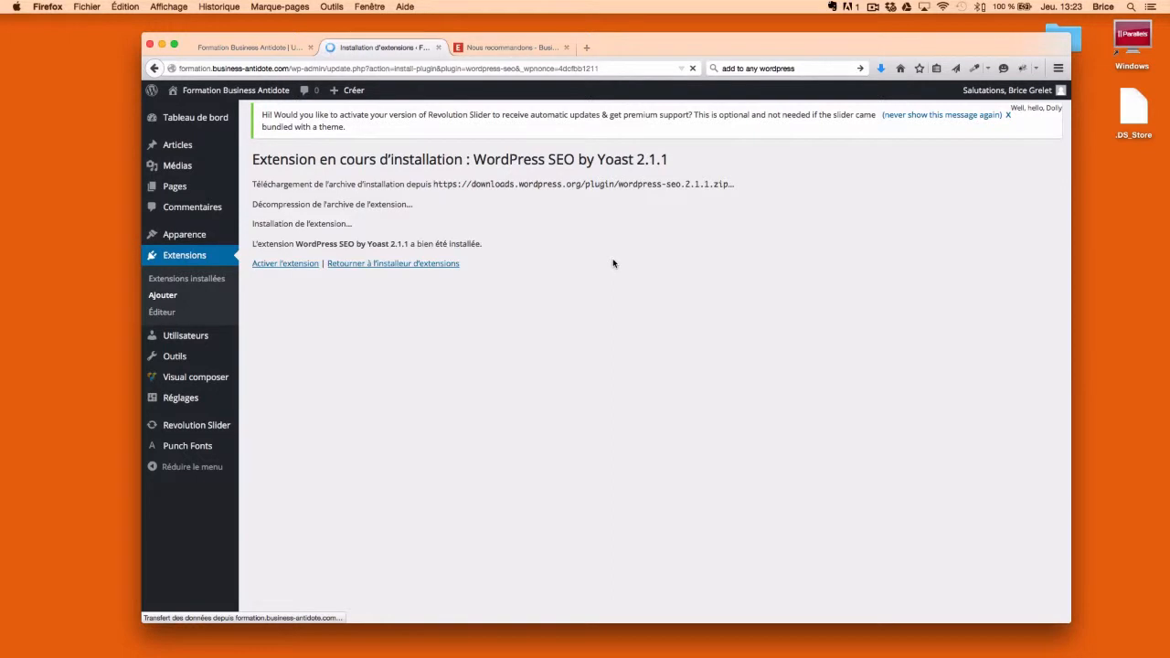
{"action": "left_click", "coordinate": [286, 265]}
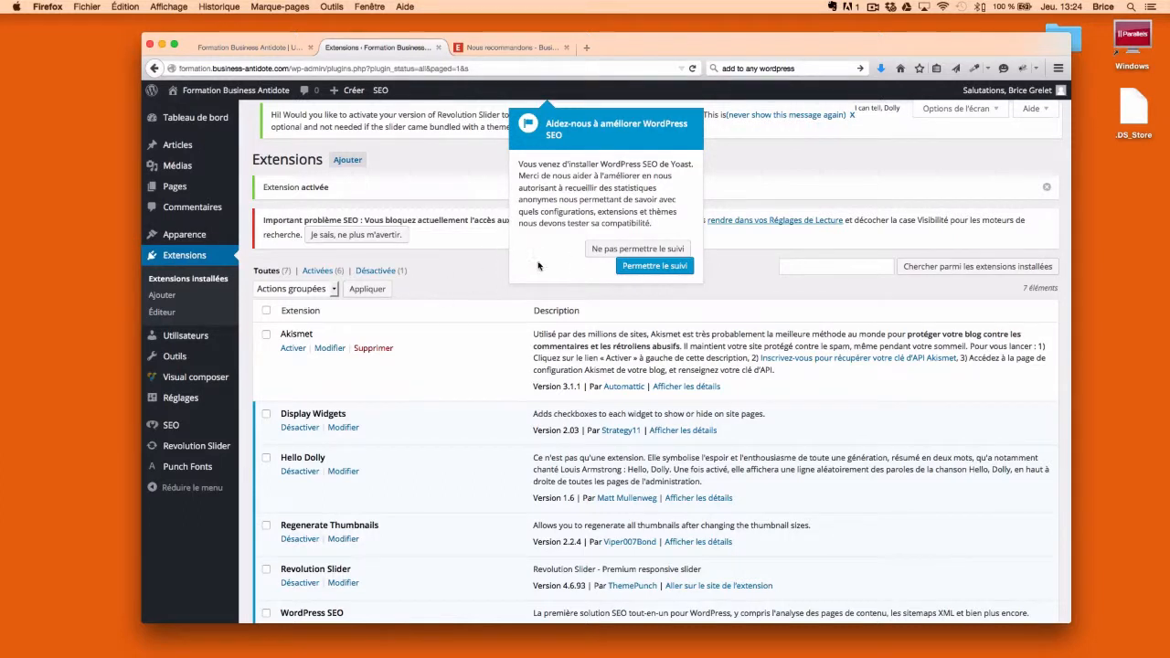
{"action": "left_click", "coordinate": [596, 248]}
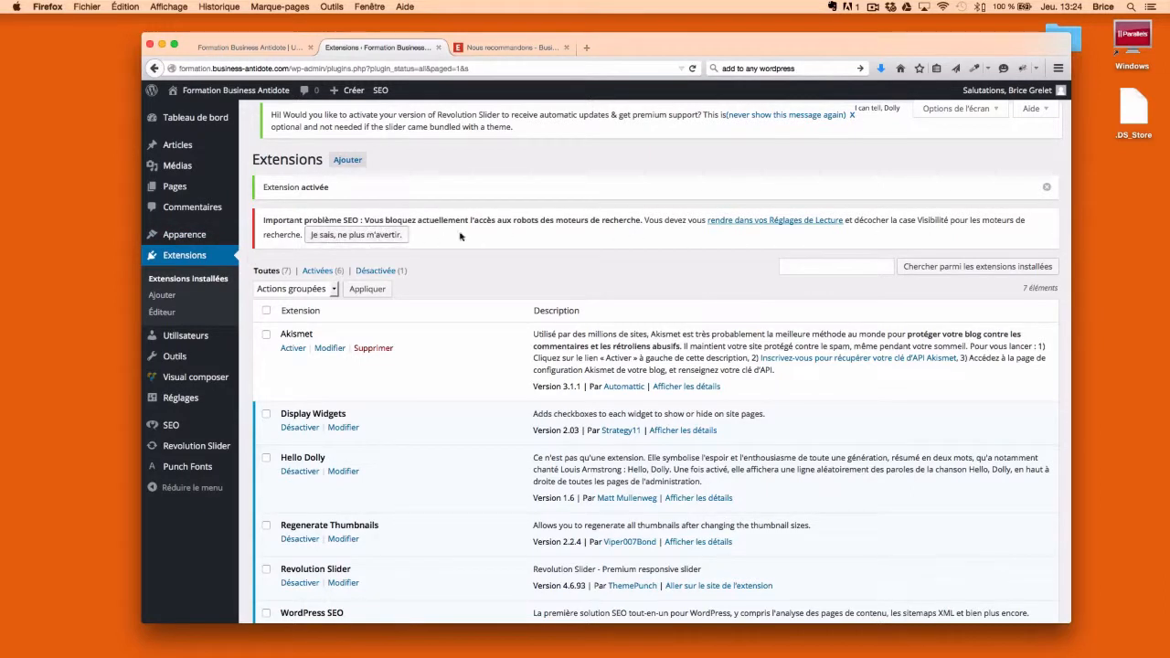
{"action": "left_click", "coordinate": [379, 234]}
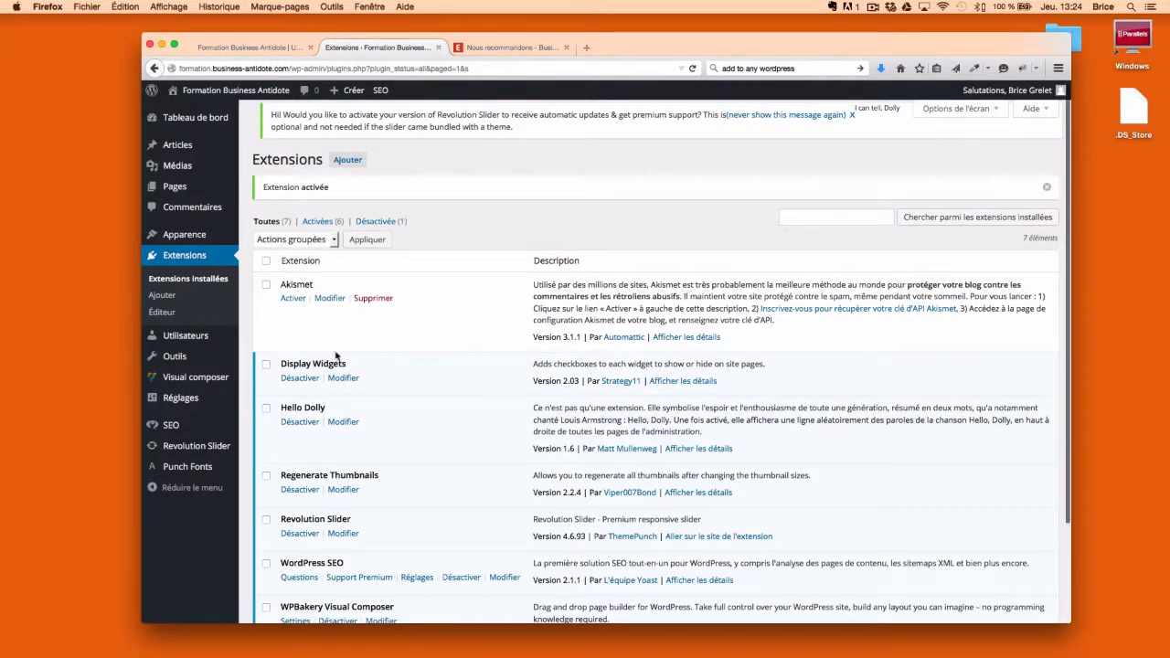
Step: Look through the WordPress SEO introduction page and open the extension's general settings
{"action": "mouse_move", "coordinate": [161, 431]}
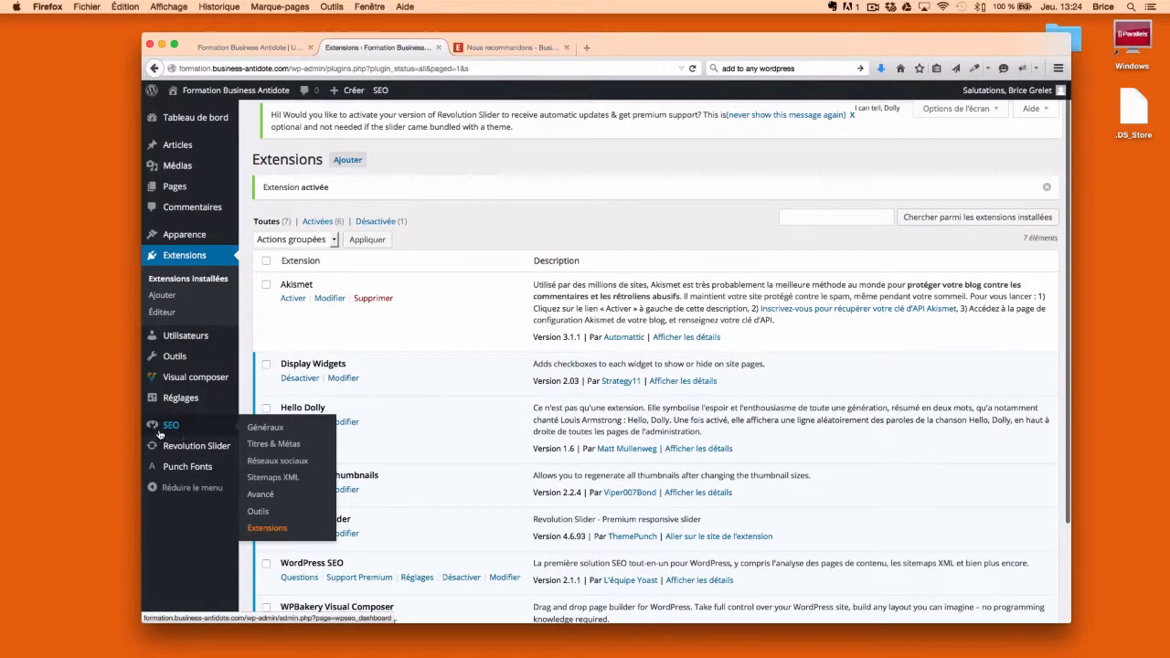
{"action": "left_click", "coordinate": [265, 428]}
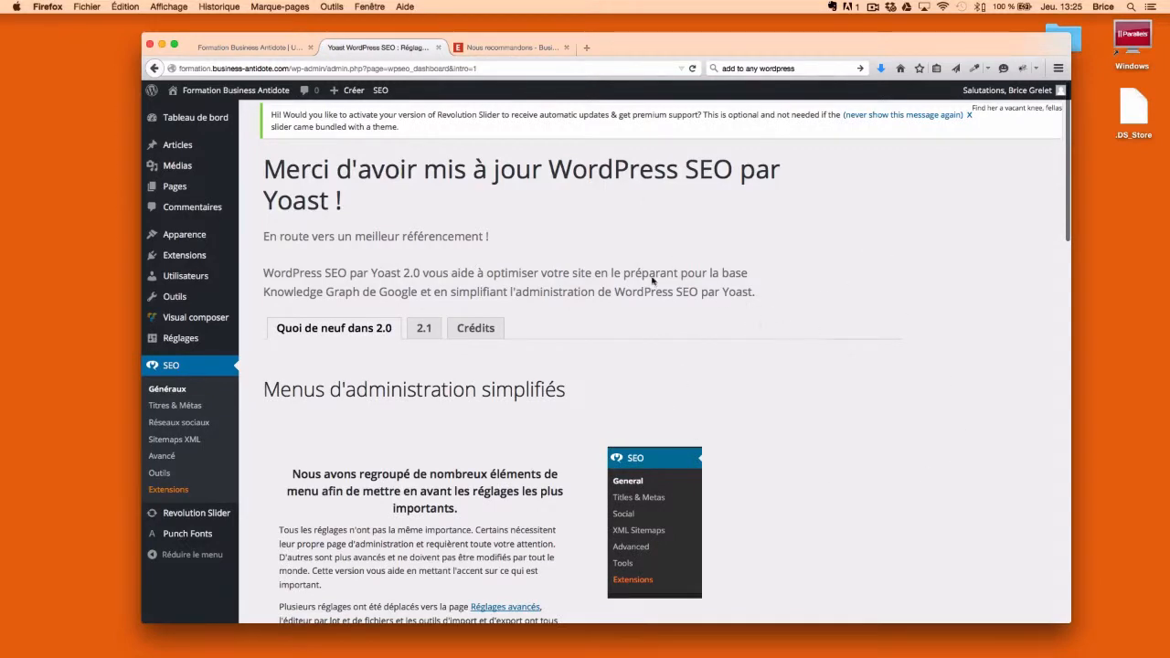
{"action": "scroll", "coordinate": [778, 332], "scroll_direction": "down", "scroll_amount": 10}
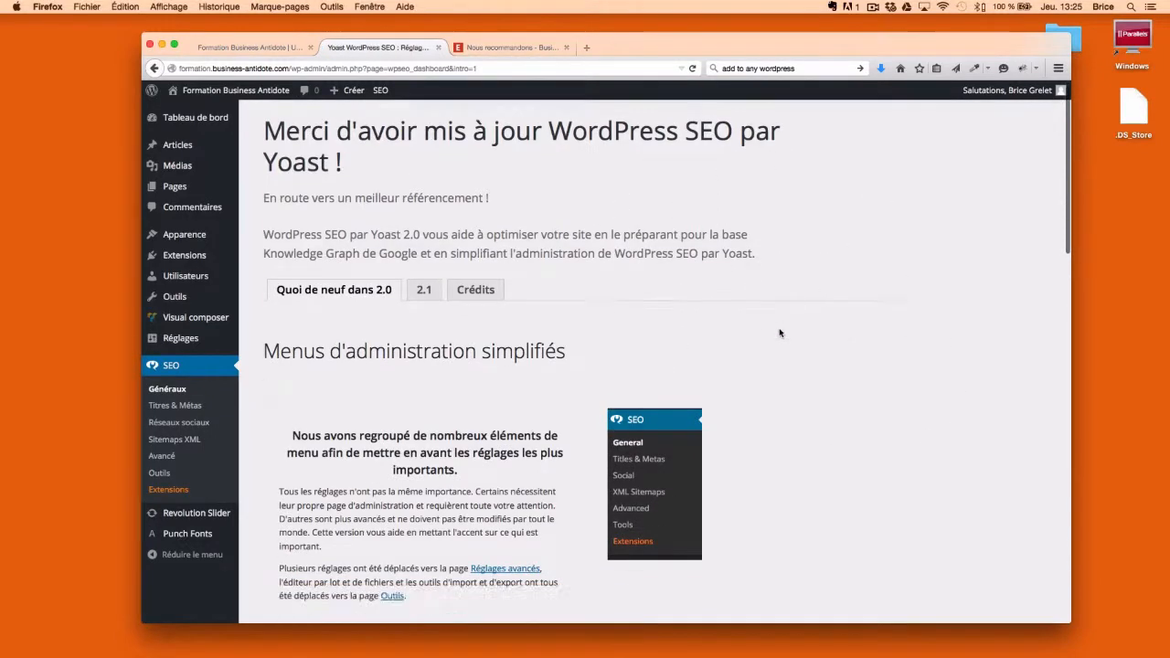
{"action": "scroll", "coordinate": [932, 316], "scroll_direction": "down", "scroll_amount": 5}
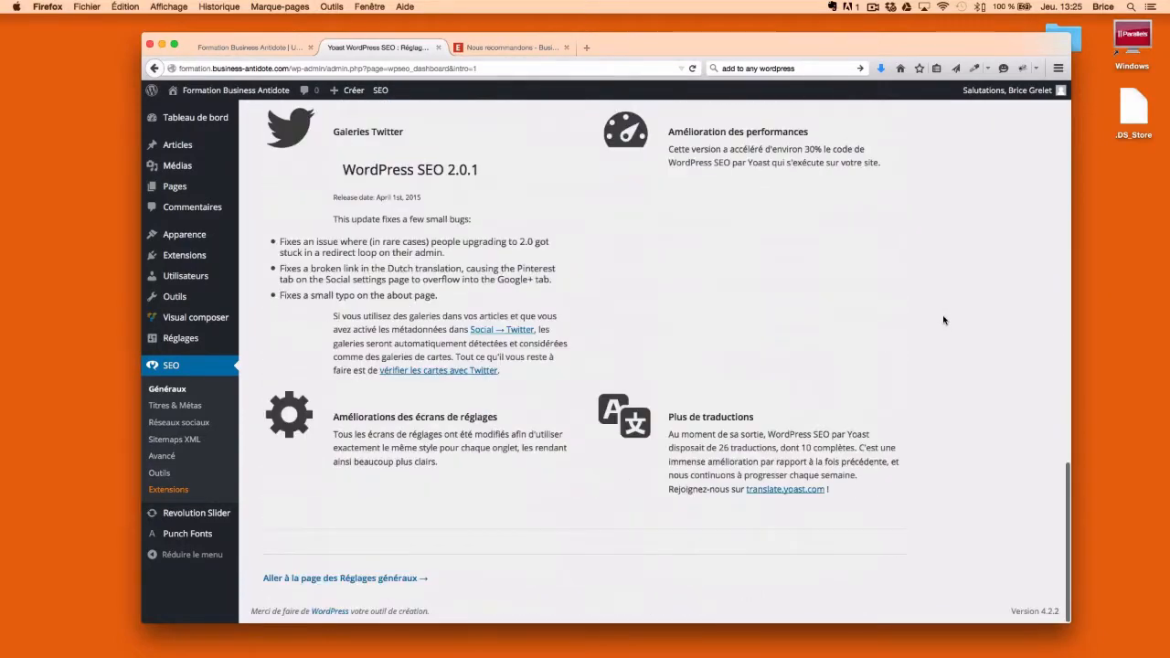
{"action": "scroll", "coordinate": [944, 319], "scroll_direction": "up", "scroll_amount": 15}
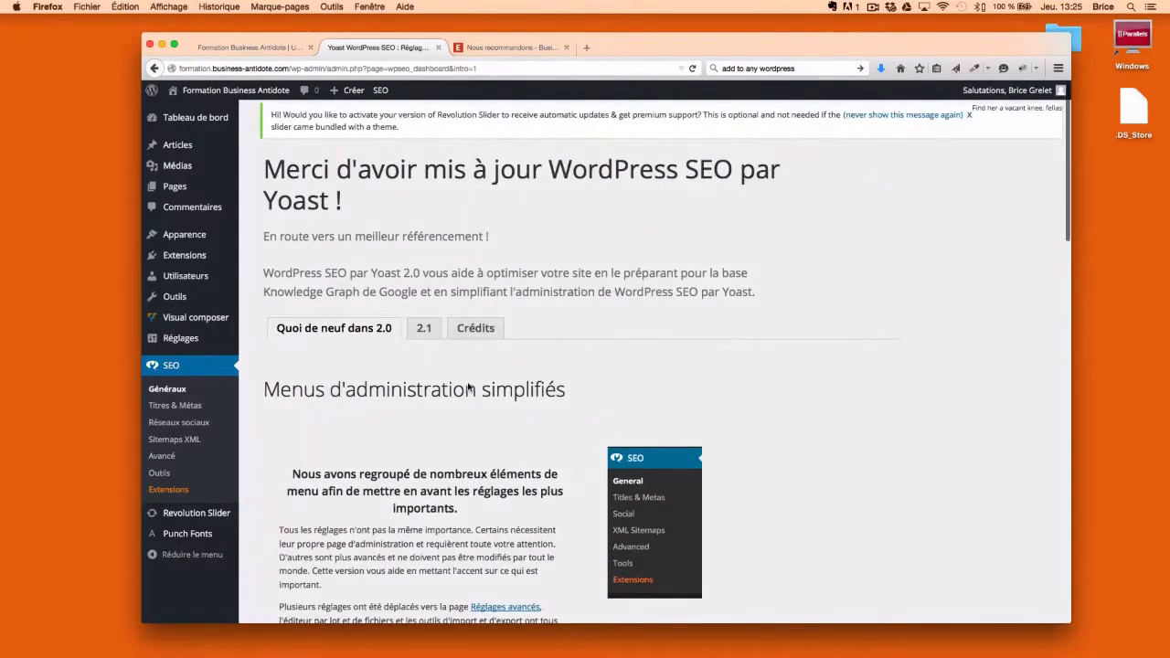
{"action": "left_click", "coordinate": [170, 390]}
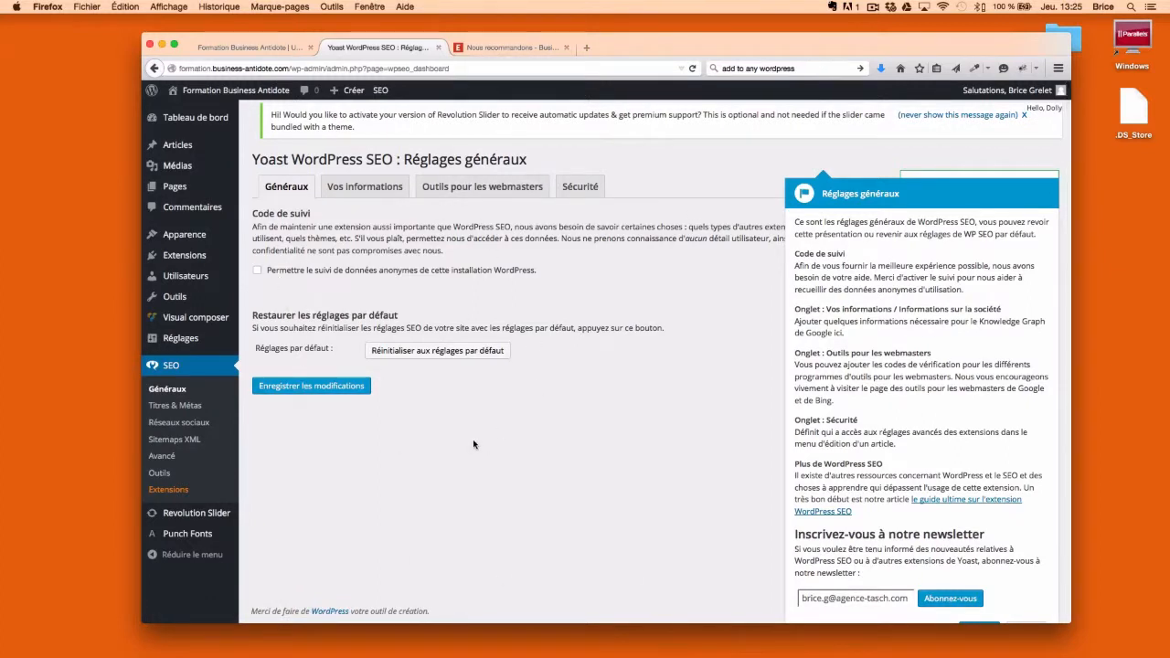
Step: Examine the home page's title template and meta description template in the Titres & Métas settings
{"action": "left_click", "coordinate": [183, 412]}
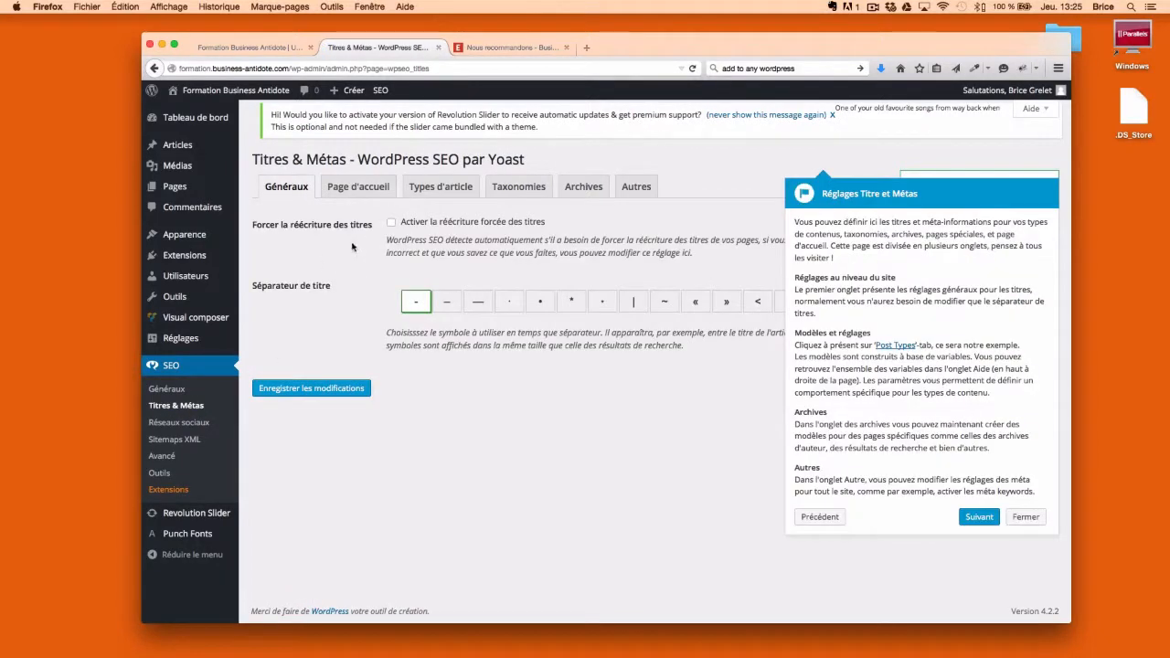
{"action": "left_click", "coordinate": [373, 189]}
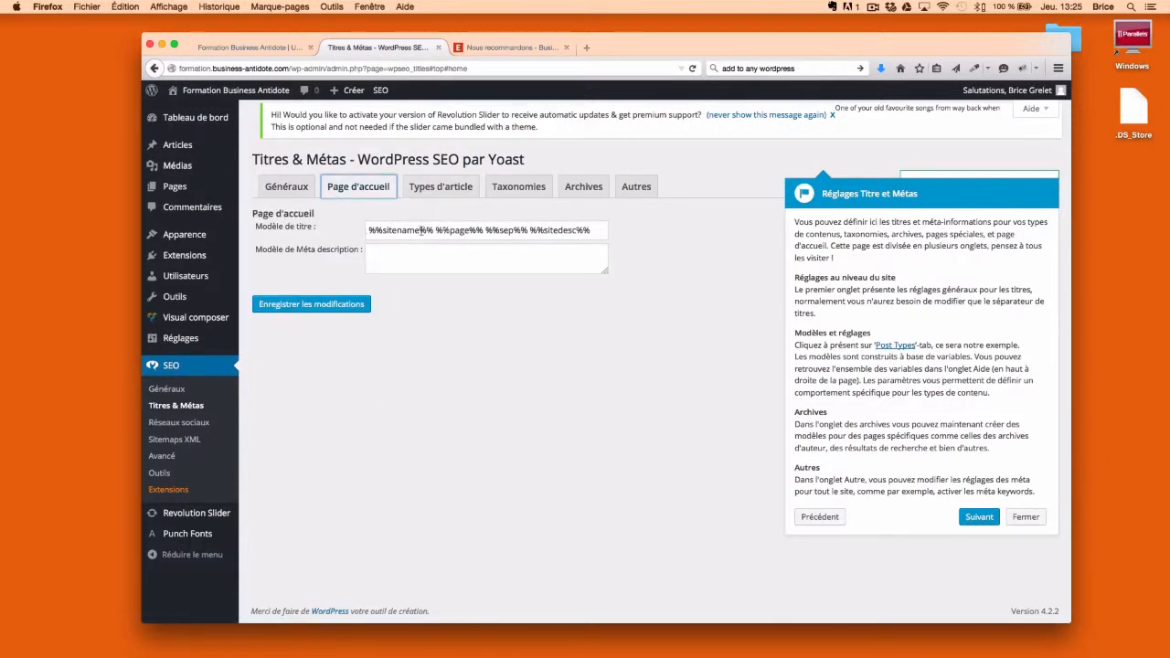
{"action": "left_click_drag", "start_coordinate": [594, 230], "coordinate": [313, 230]}
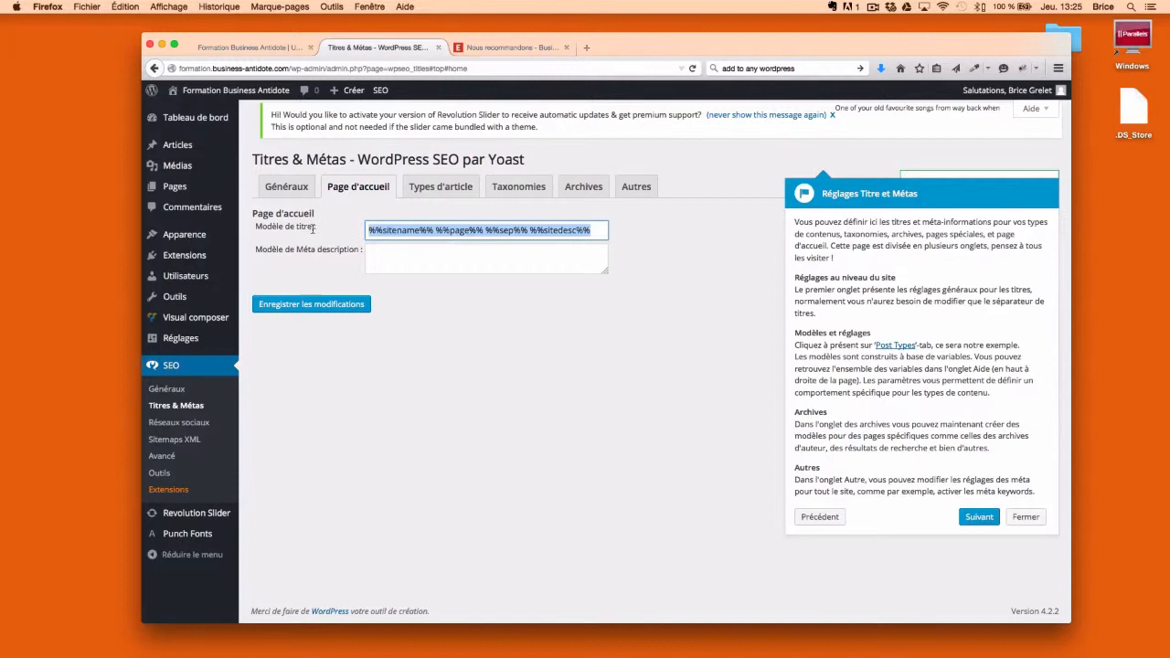
{"action": "left_click", "coordinate": [428, 257]}
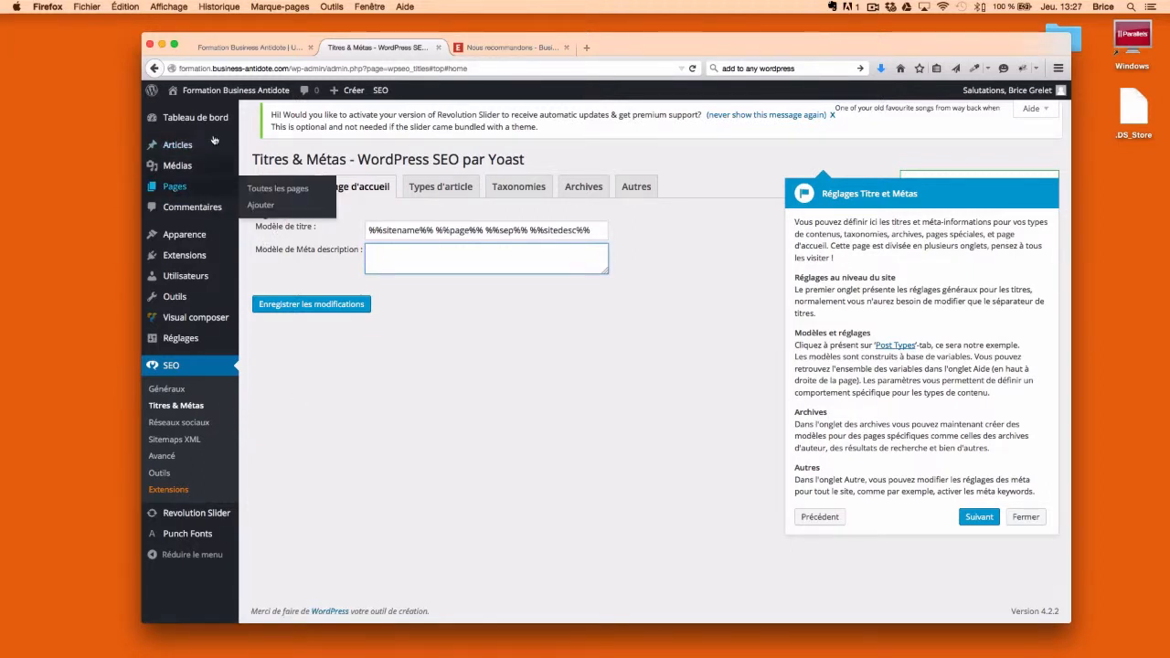
Step: Open the Mentions légales page for editing, closing the WordPress SEO welcome tour in the page list
{"action": "left_click", "coordinate": [178, 187]}
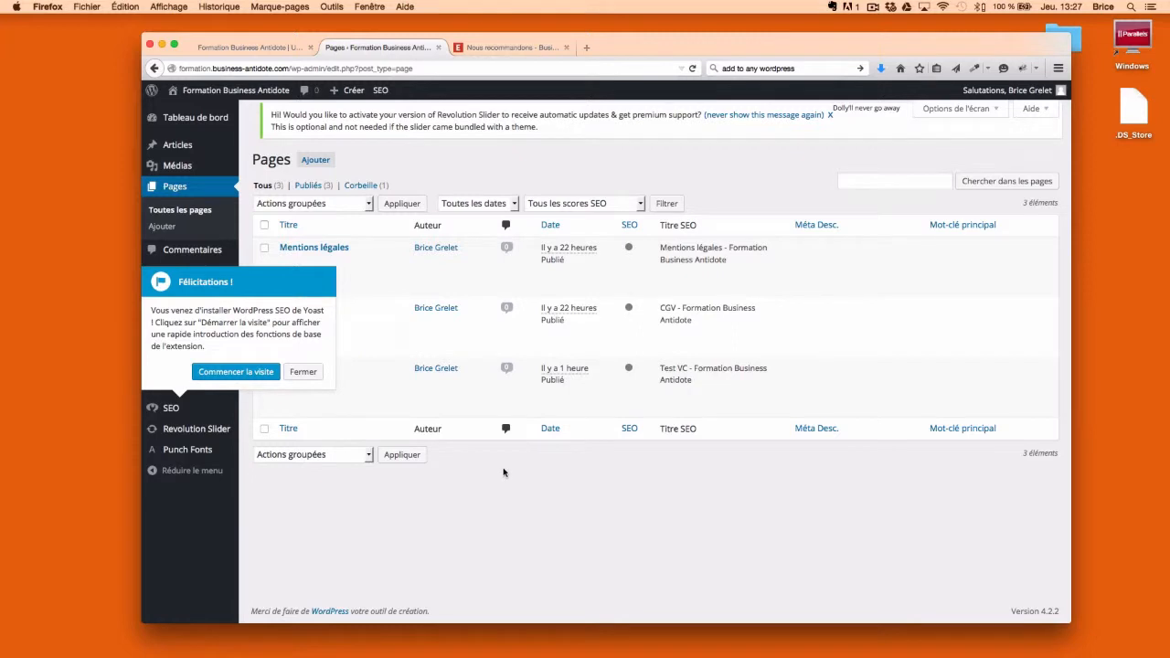
{"action": "left_click", "coordinate": [309, 371]}
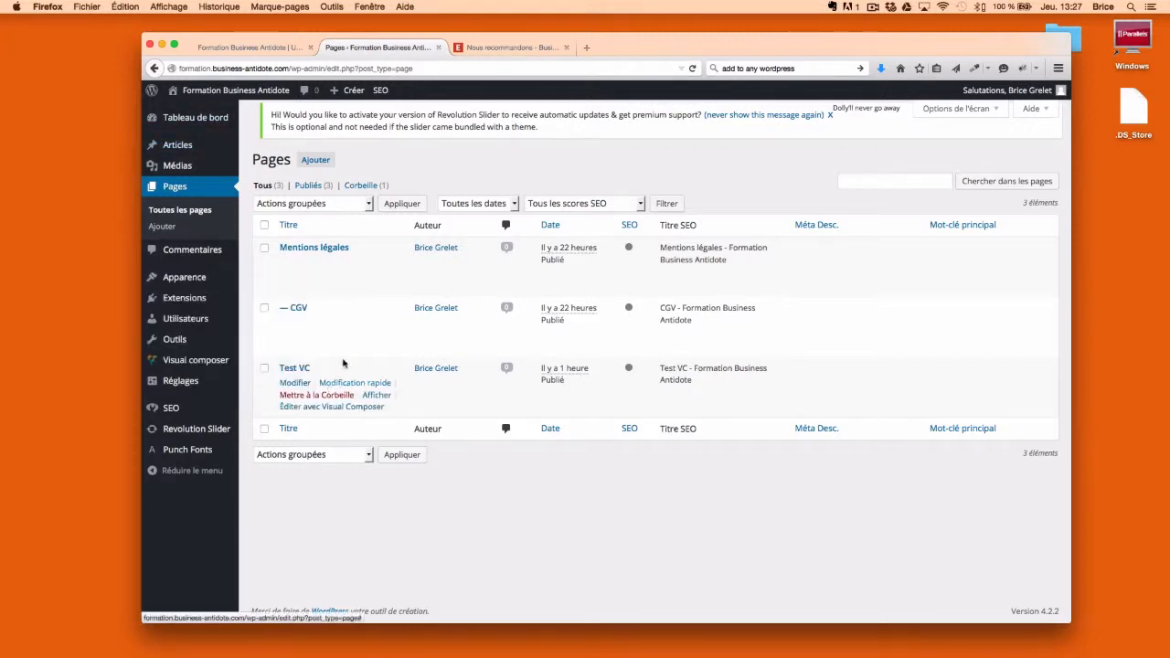
{"action": "left_click", "coordinate": [320, 250]}
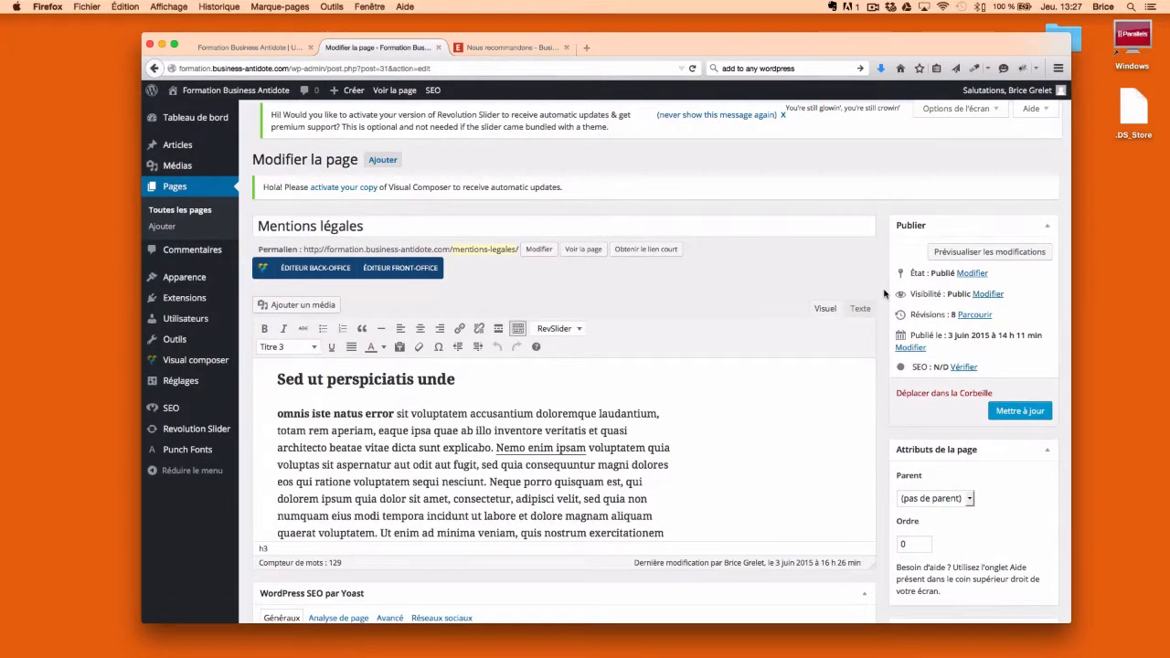
Step: Examine the main keyword, SEO title and meta description fields in the page's WordPress SEO par Yoast section
{"action": "scroll", "coordinate": [884, 294], "scroll_direction": "down", "scroll_amount": 7}
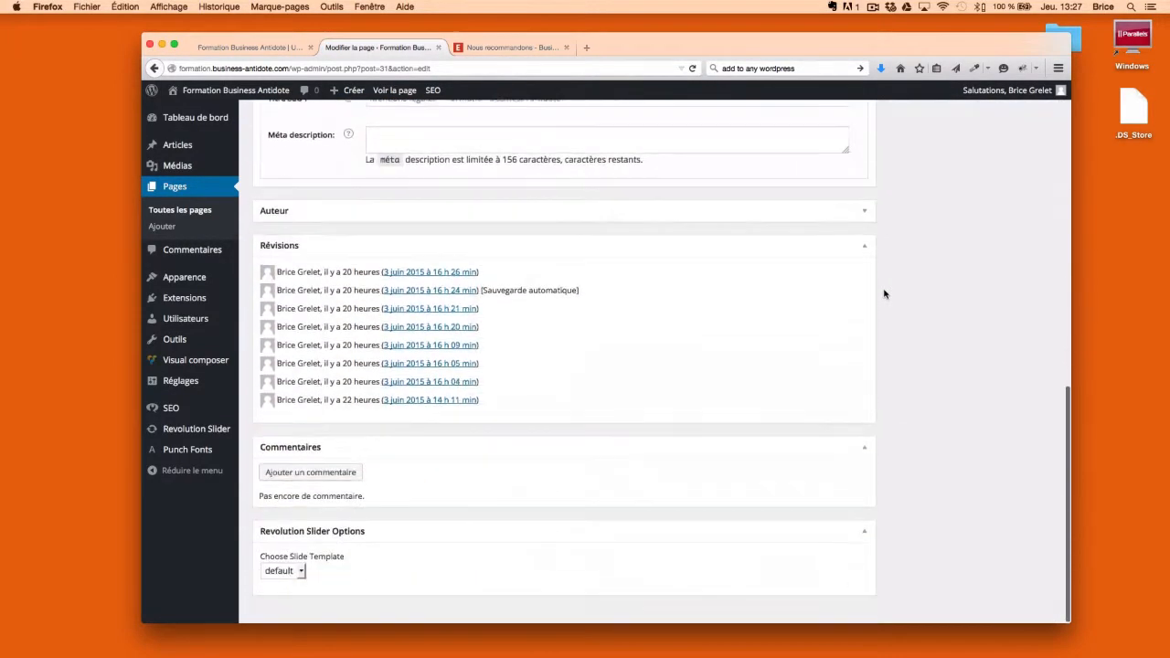
{"action": "scroll", "coordinate": [883, 293], "scroll_direction": "up", "scroll_amount": 3}
{"action": "scroll", "coordinate": [883, 293], "scroll_direction": "up", "scroll_amount": 2}
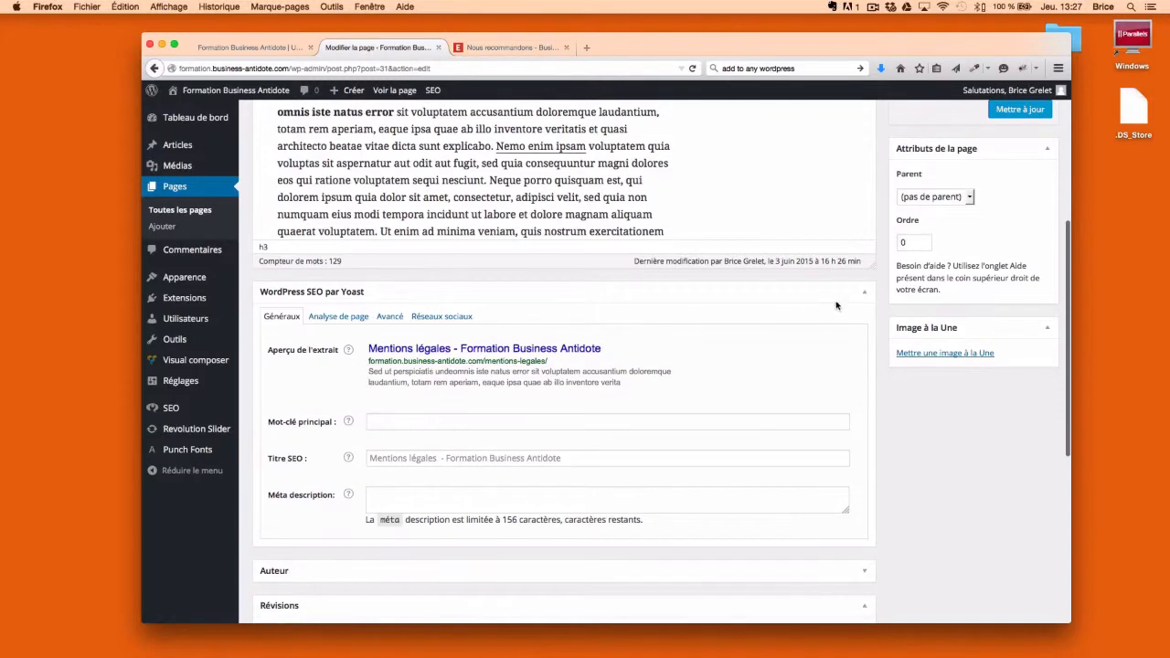
{"action": "left_click", "coordinate": [863, 294]}
{"action": "left_click", "coordinate": [863, 294]}
{"action": "mouse_move", "coordinate": [241, 308]}
{"action": "left_click", "coordinate": [407, 464]}
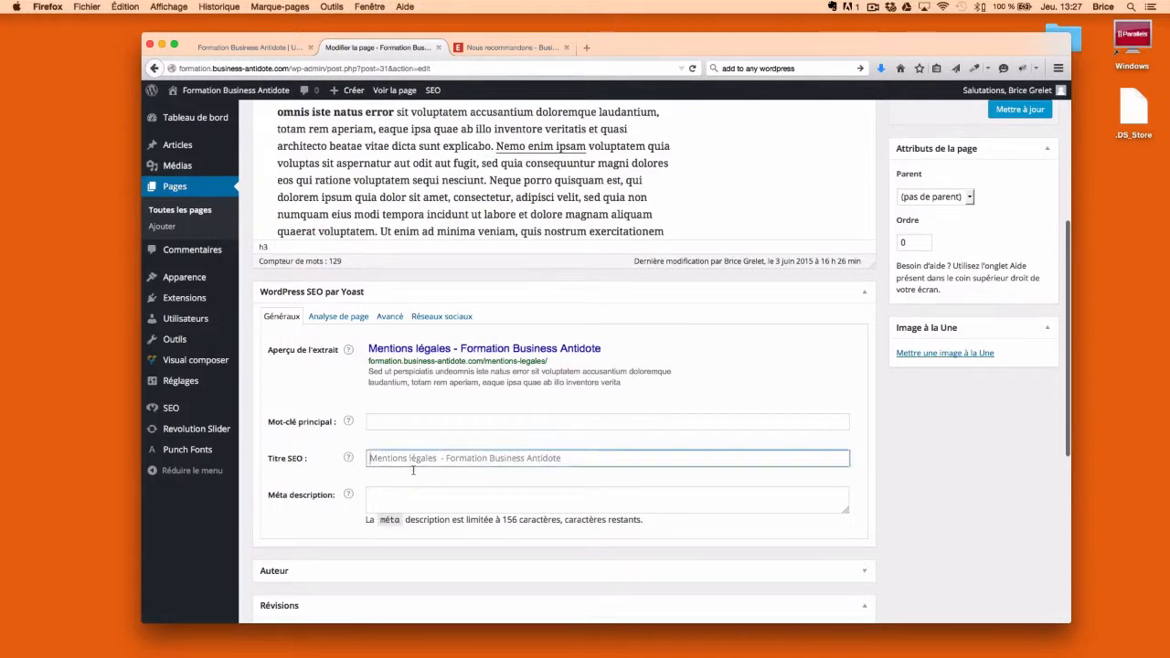
{"action": "left_click", "coordinate": [430, 502]}
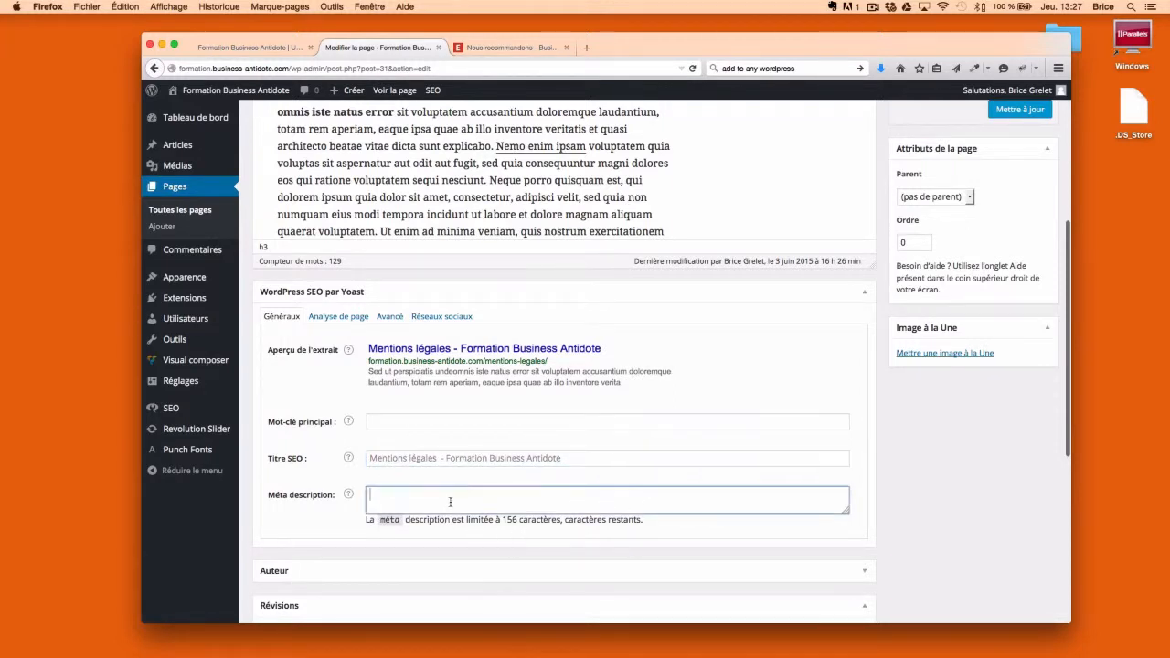
{"action": "left_click", "coordinate": [446, 460]}
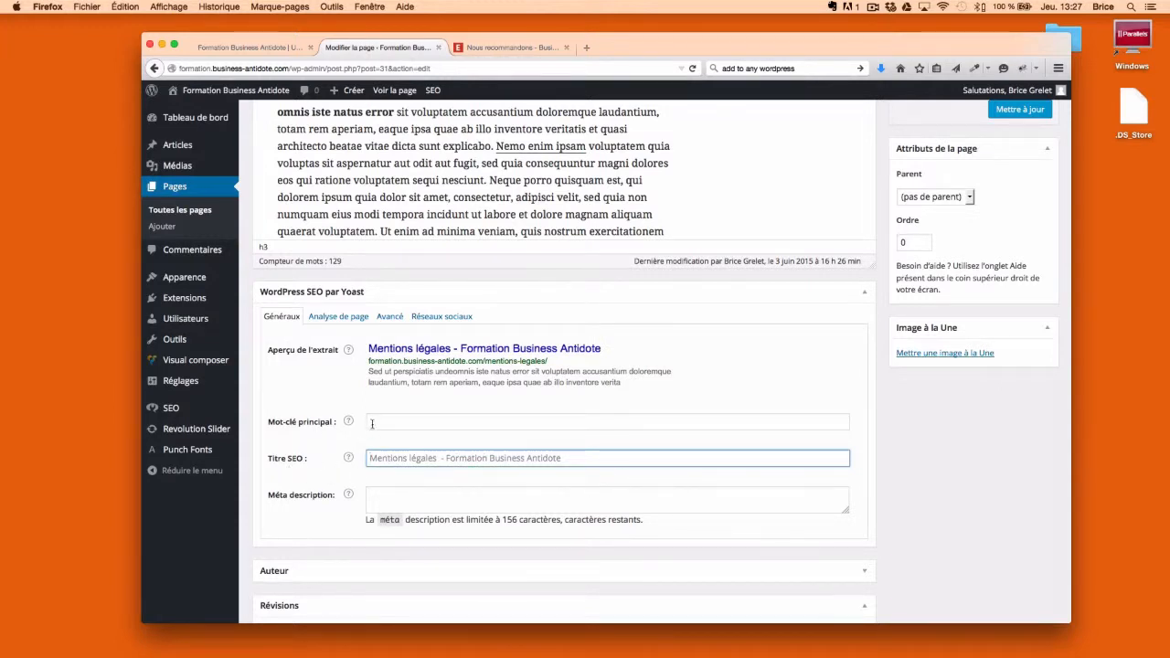
{"action": "left_click", "coordinate": [372, 423]}
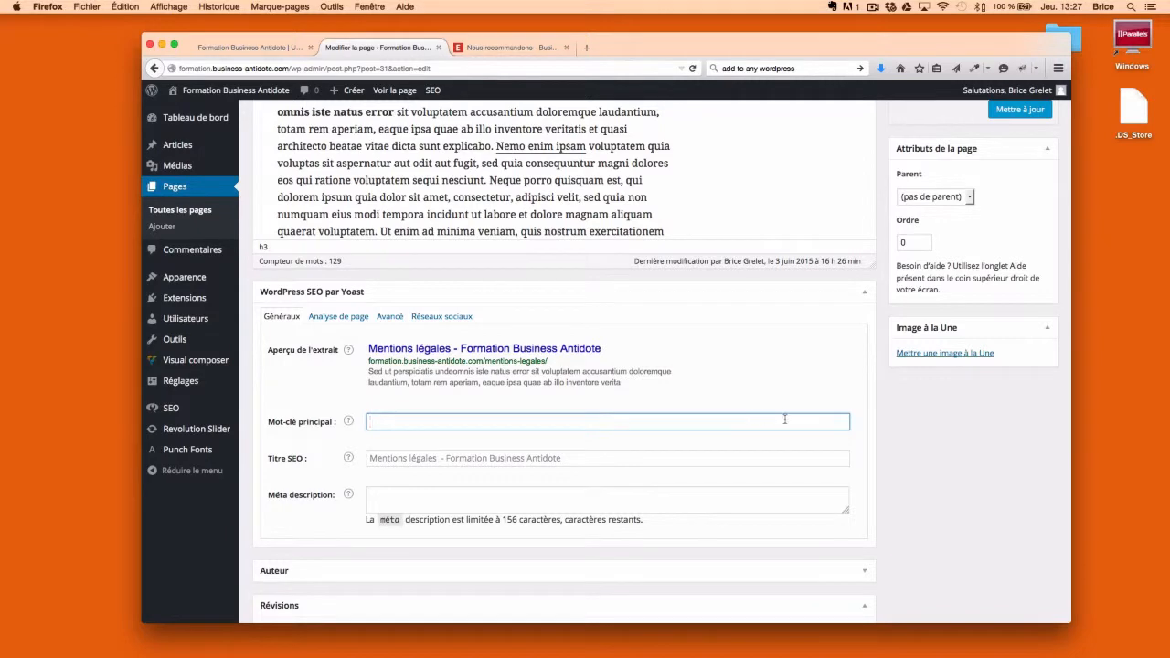
Step: Check the page's SEO score indicator and its page analysis in the WordPress SEO par Yoast section
{"action": "scroll", "coordinate": [784, 418], "scroll_direction": "up", "scroll_amount": 2}
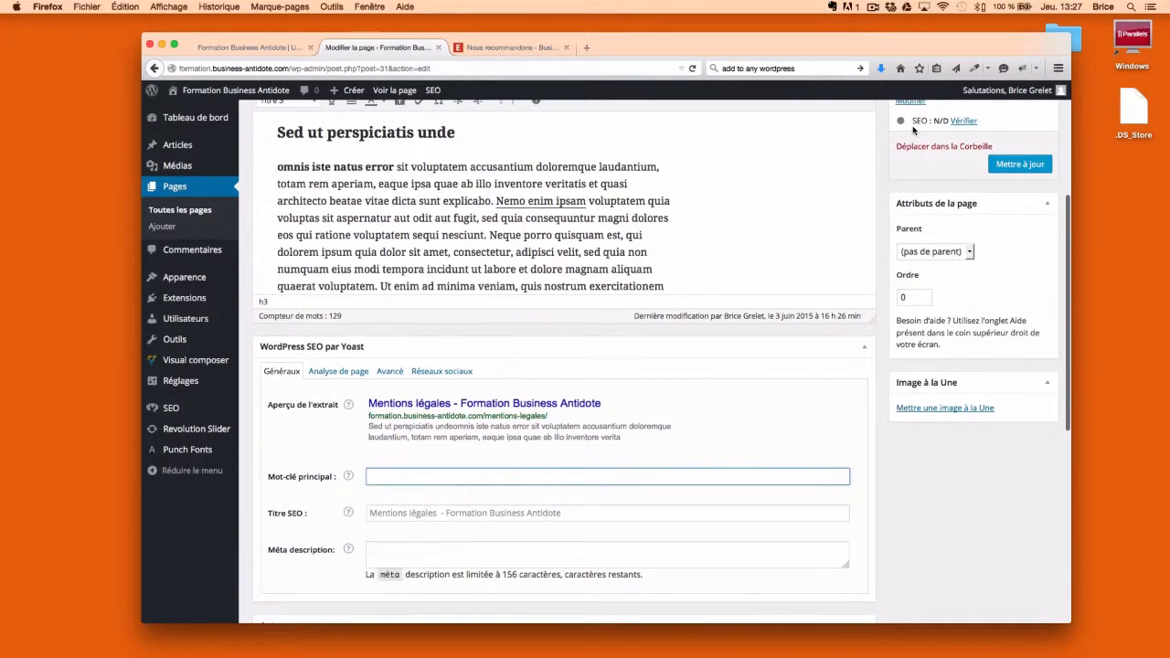
{"action": "scroll", "coordinate": [855, 396], "scroll_direction": "down", "scroll_amount": 1}
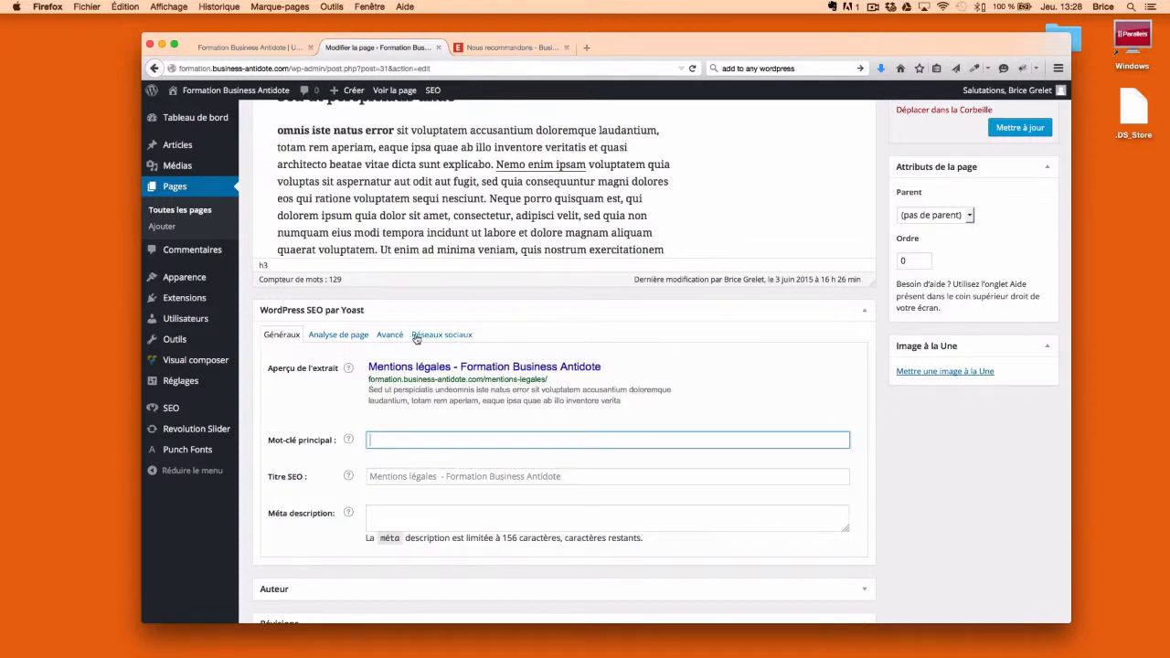
{"action": "left_click", "coordinate": [340, 336]}
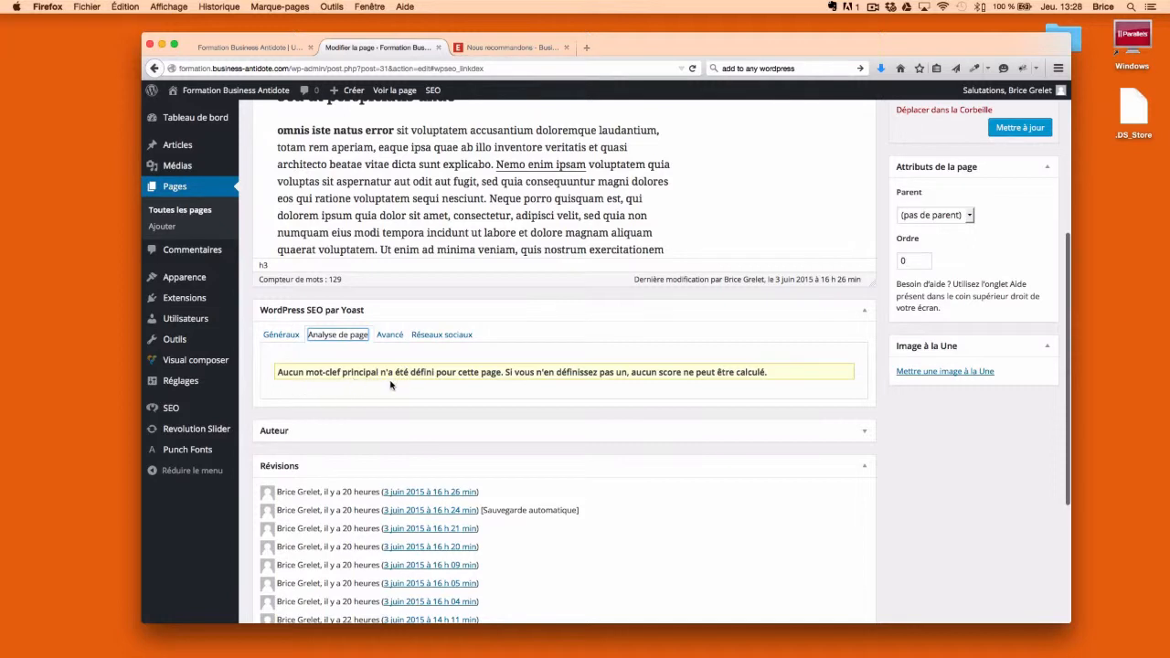
Step: Set the page's main keyword to "dolor", a word from its body text, and update the page
{"action": "scroll", "coordinate": [356, 174], "scroll_direction": "up", "scroll_amount": 2}
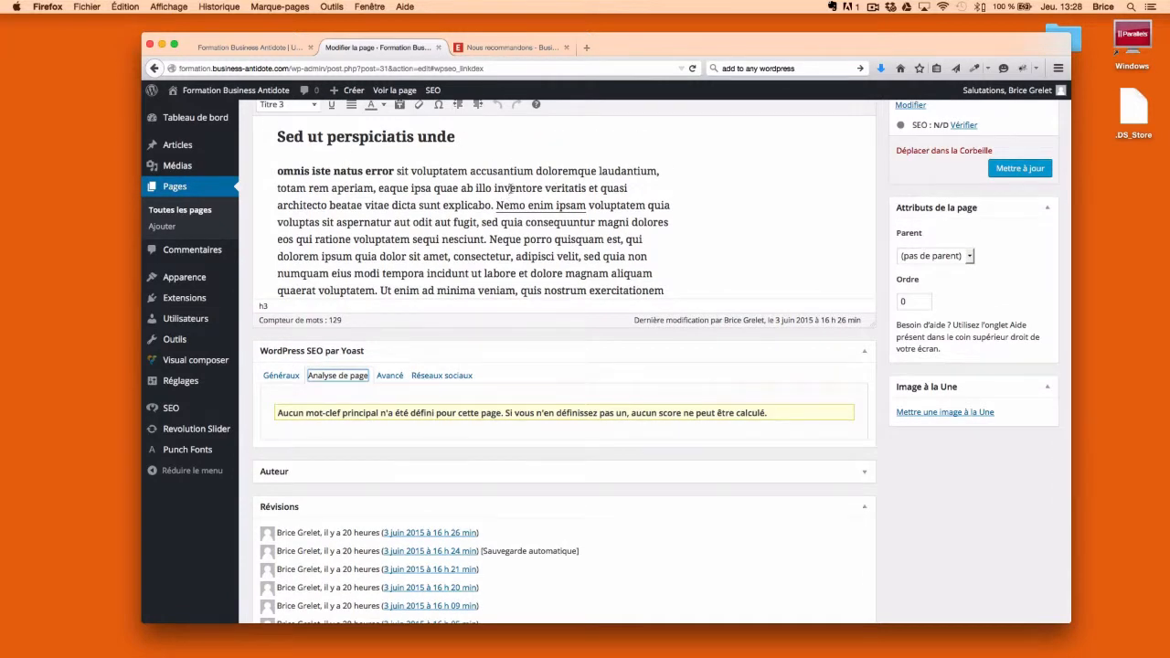
{"action": "double_click", "coordinate": [385, 257]}
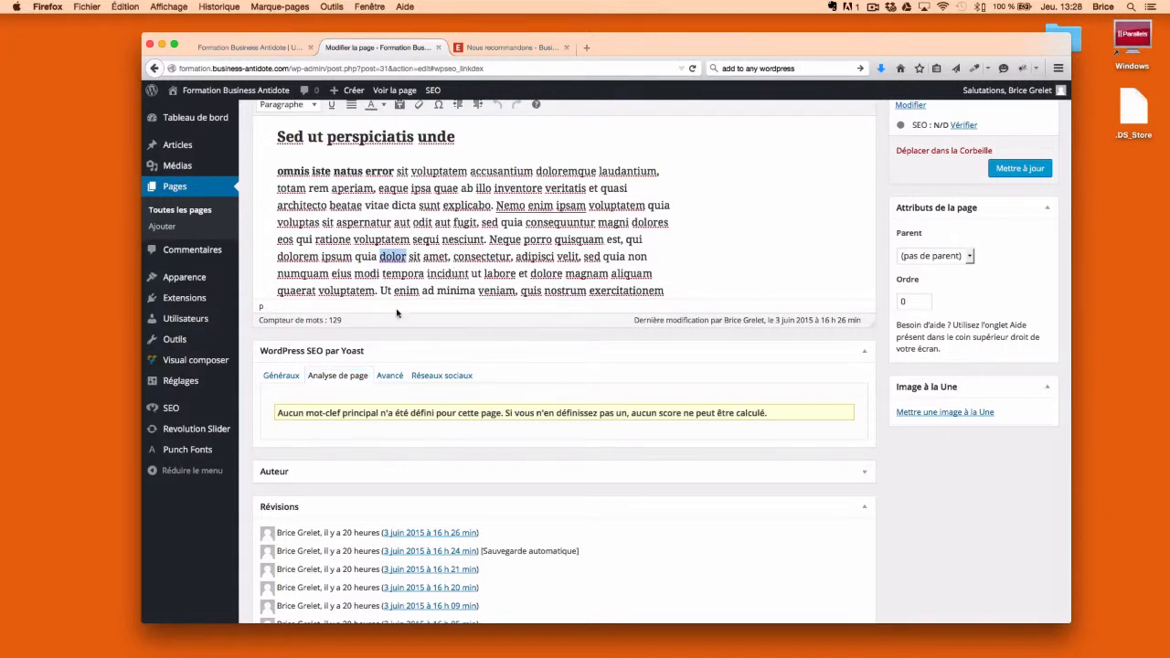
{"action": "left_click", "coordinate": [289, 376]}
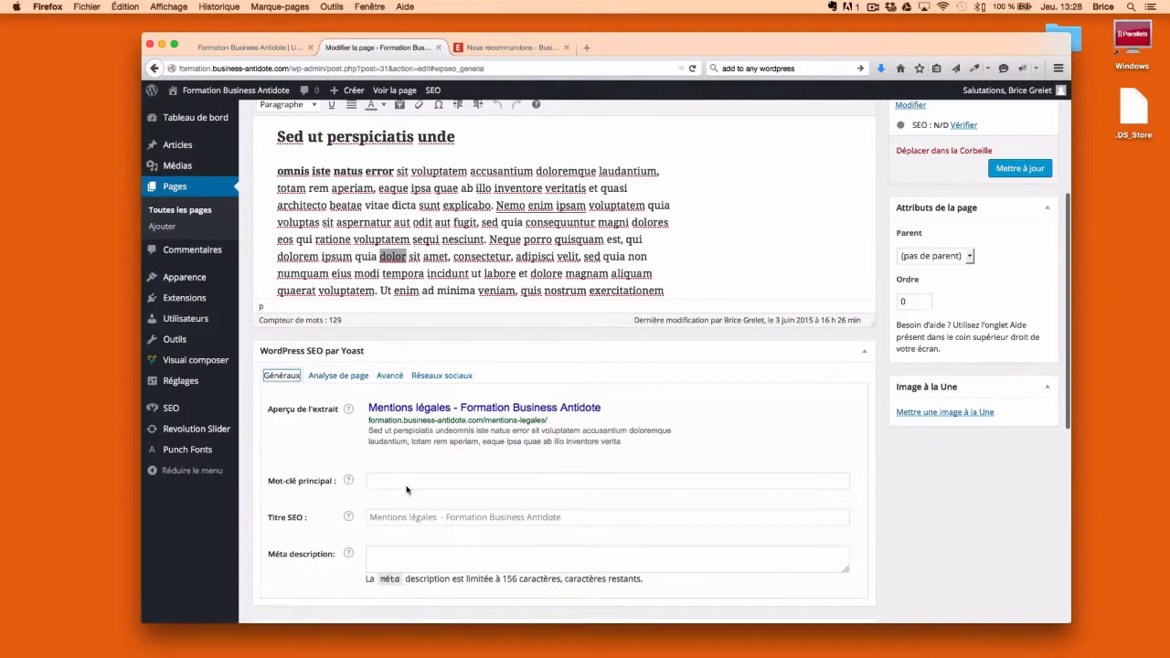
{"action": "left_click", "coordinate": [409, 517]}
{"action": "scroll", "coordinate": [308, 537], "scroll_direction": "down", "scroll_amount": 2}
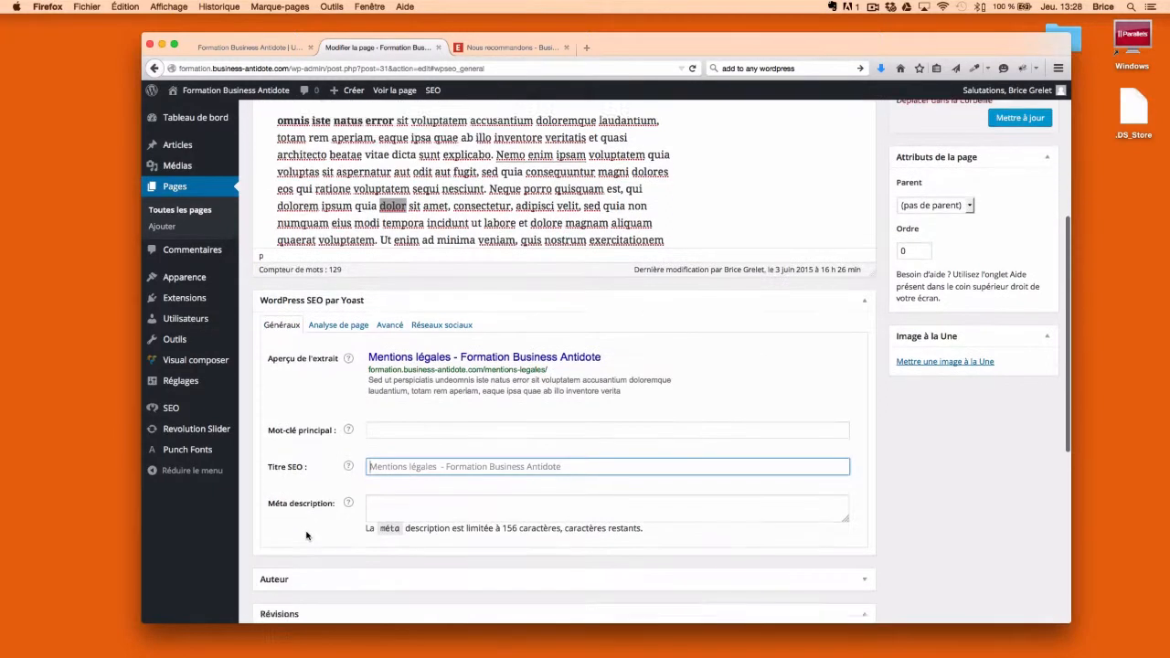
{"action": "left_click", "coordinate": [383, 421]}
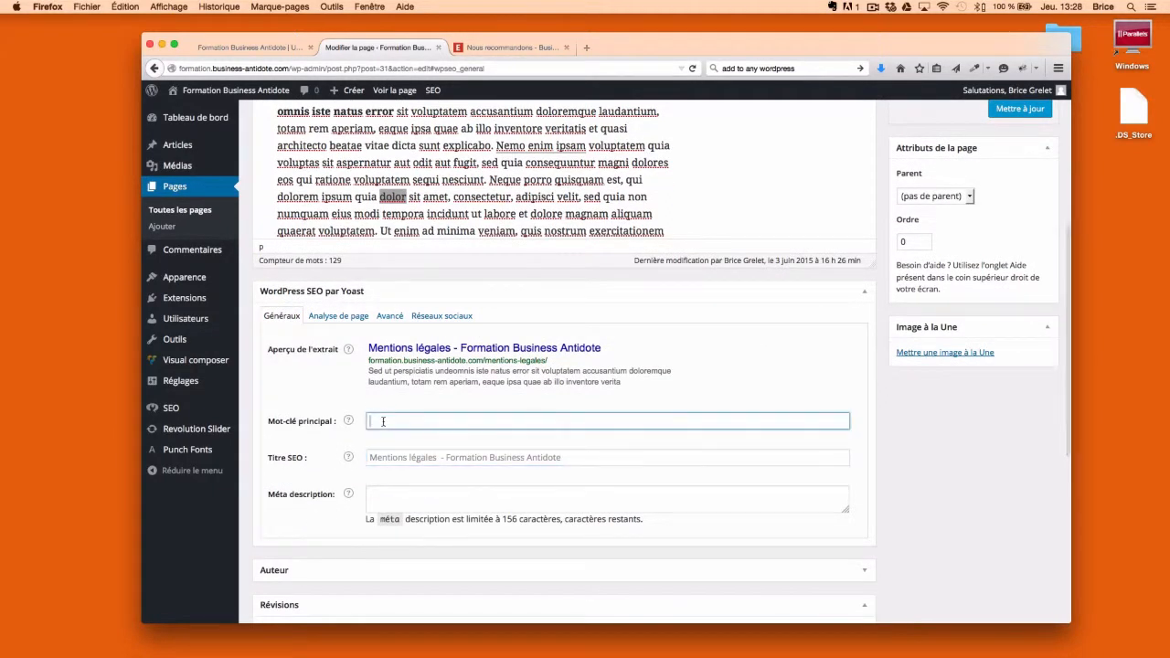
{"action": "type", "text": "dolor"}
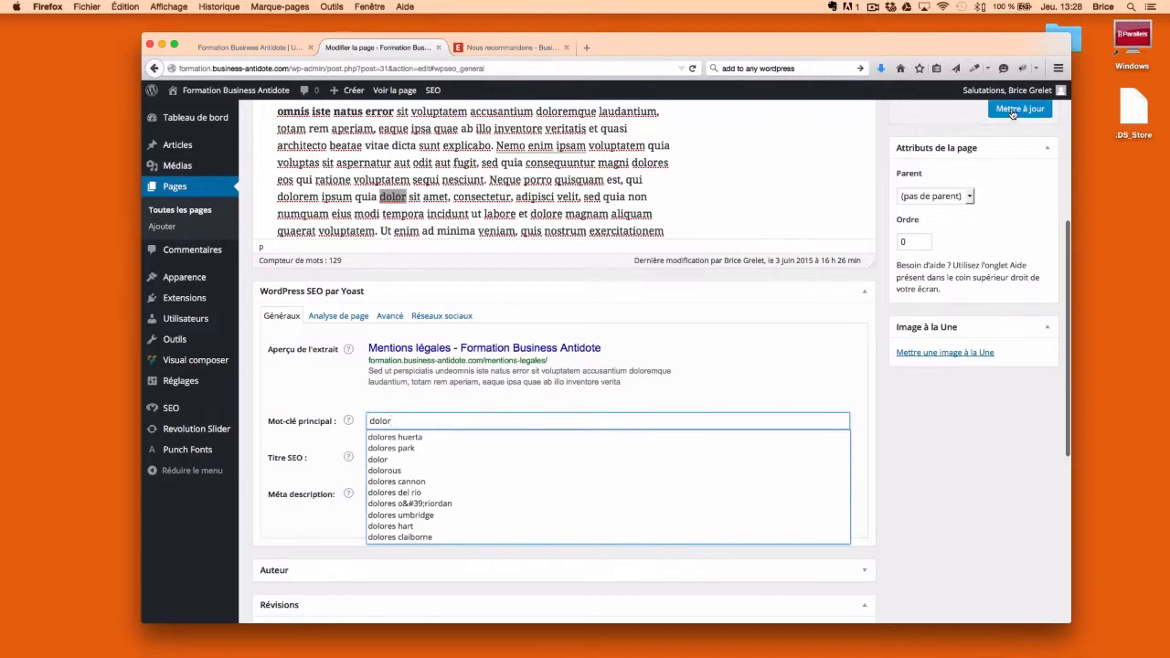
{"action": "left_click", "coordinate": [1013, 111]}
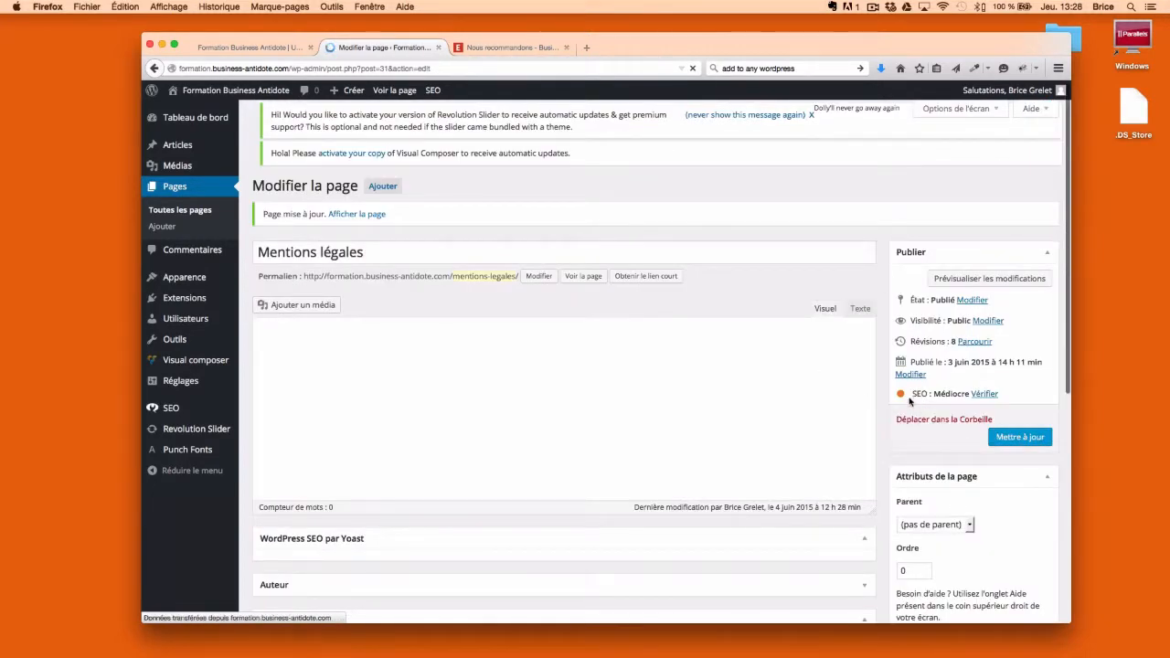
Step: Examine where the main keyword is used, from the article heading and page title to the content and meta description
{"action": "scroll", "coordinate": [882, 411], "scroll_direction": "down", "scroll_amount": 5}
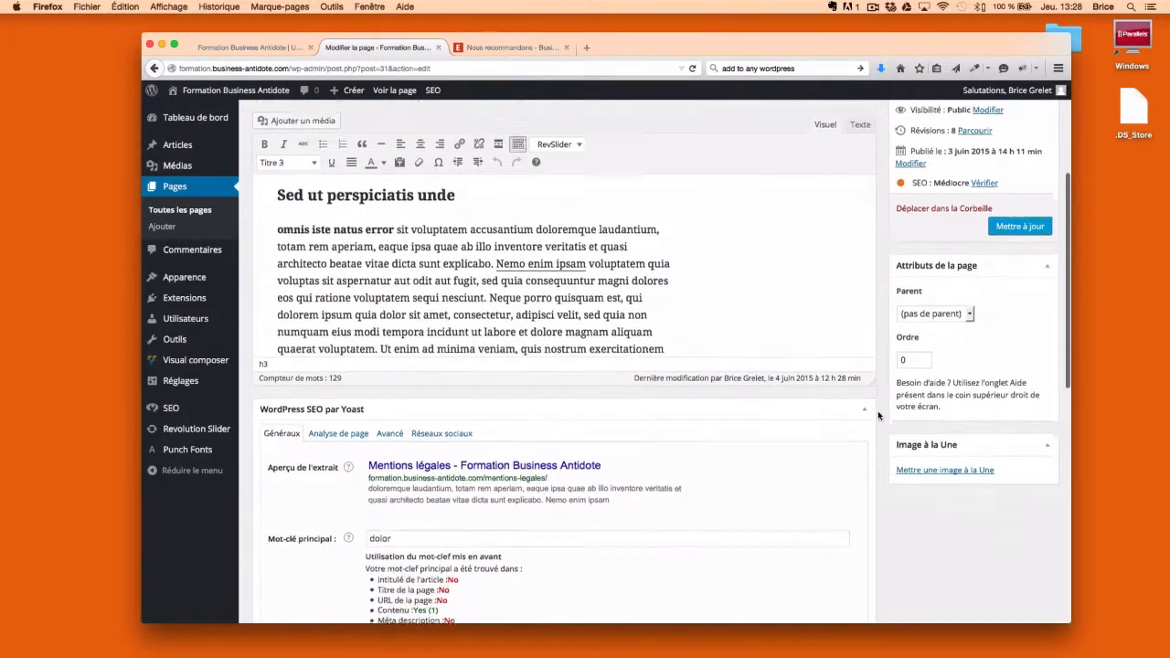
{"action": "scroll", "coordinate": [877, 413], "scroll_direction": "down", "scroll_amount": 4}
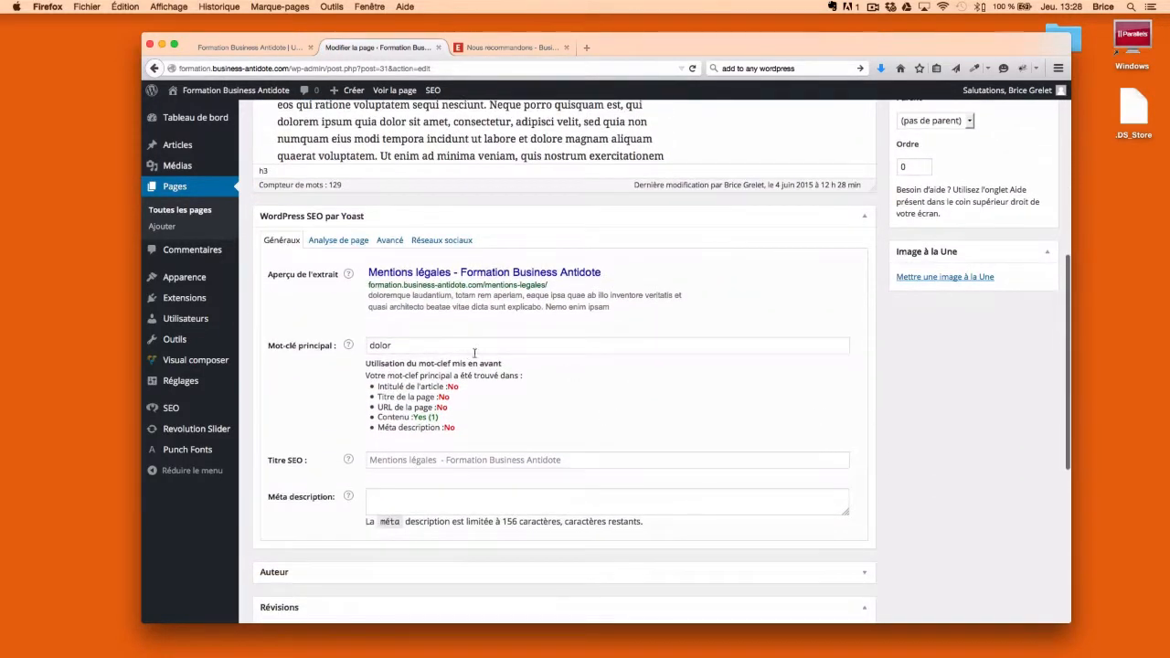
{"action": "left_click_drag", "start_coordinate": [461, 387], "coordinate": [380, 389]}
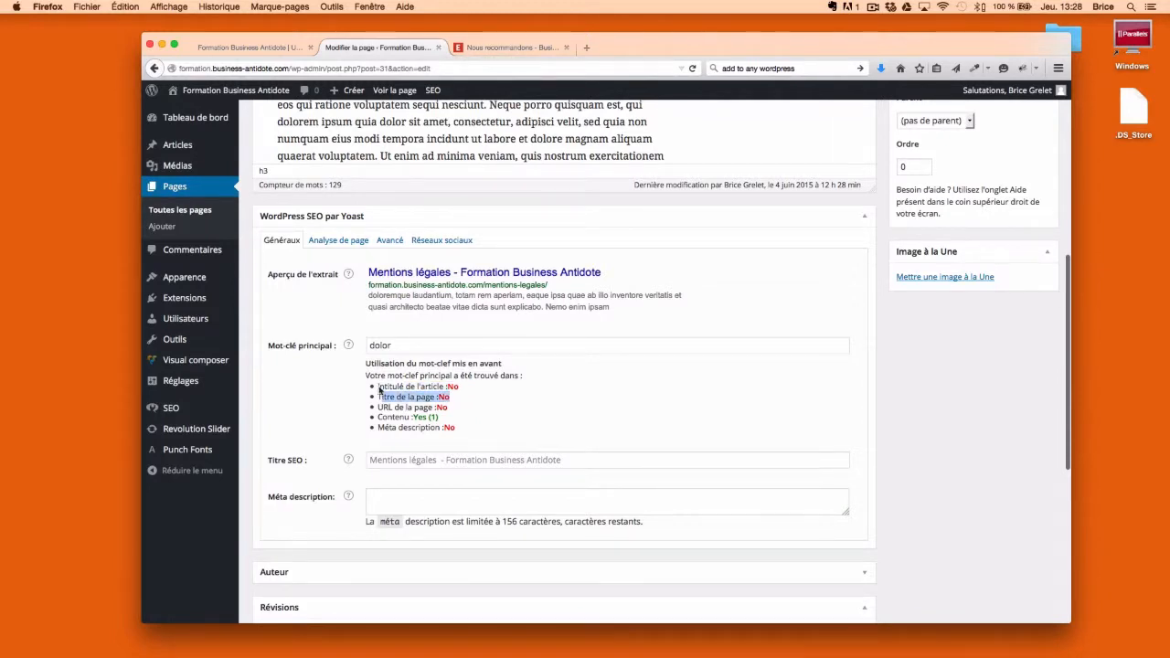
{"action": "left_click", "coordinate": [454, 417]}
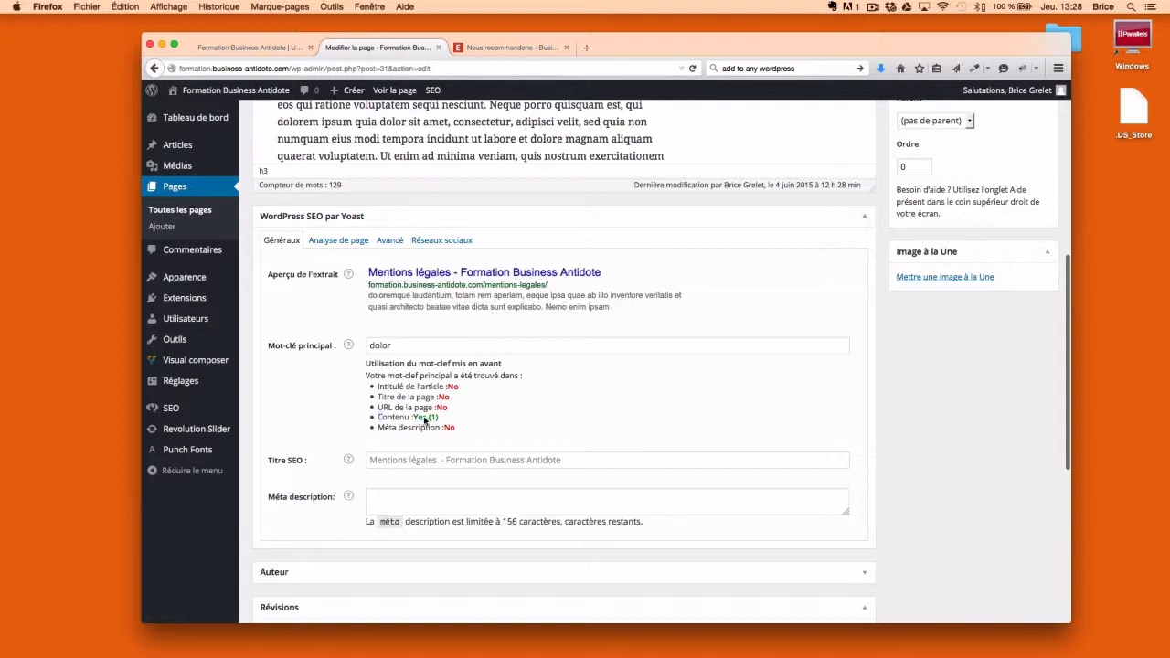
{"action": "double_click", "coordinate": [424, 419]}
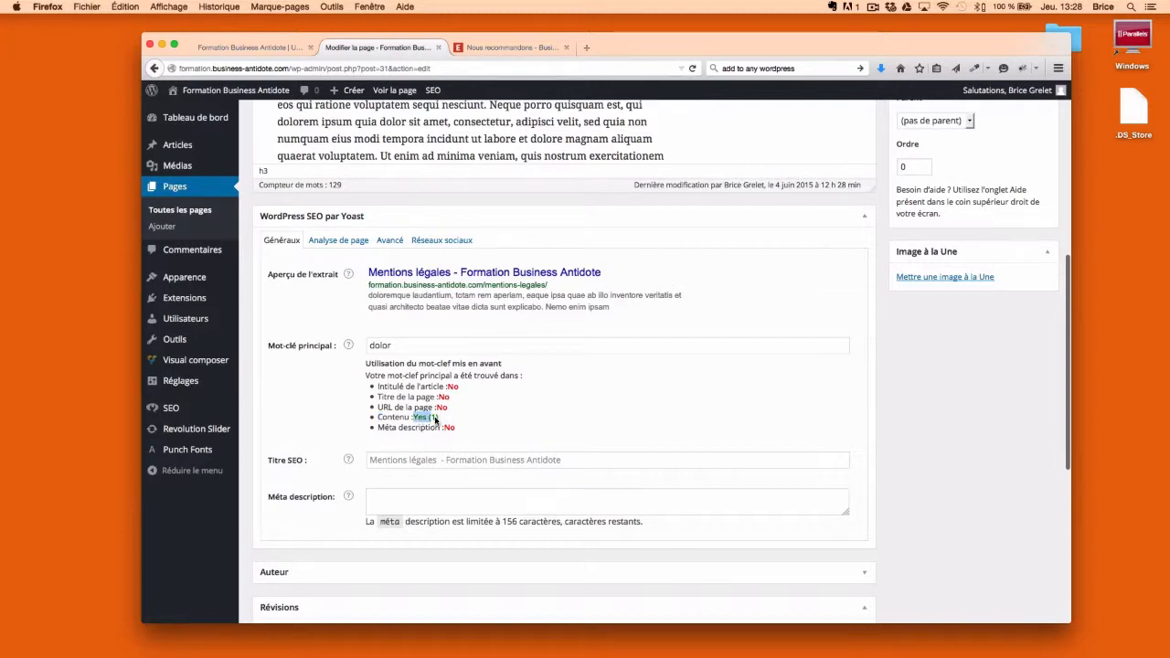
{"action": "left_click", "coordinate": [435, 421]}
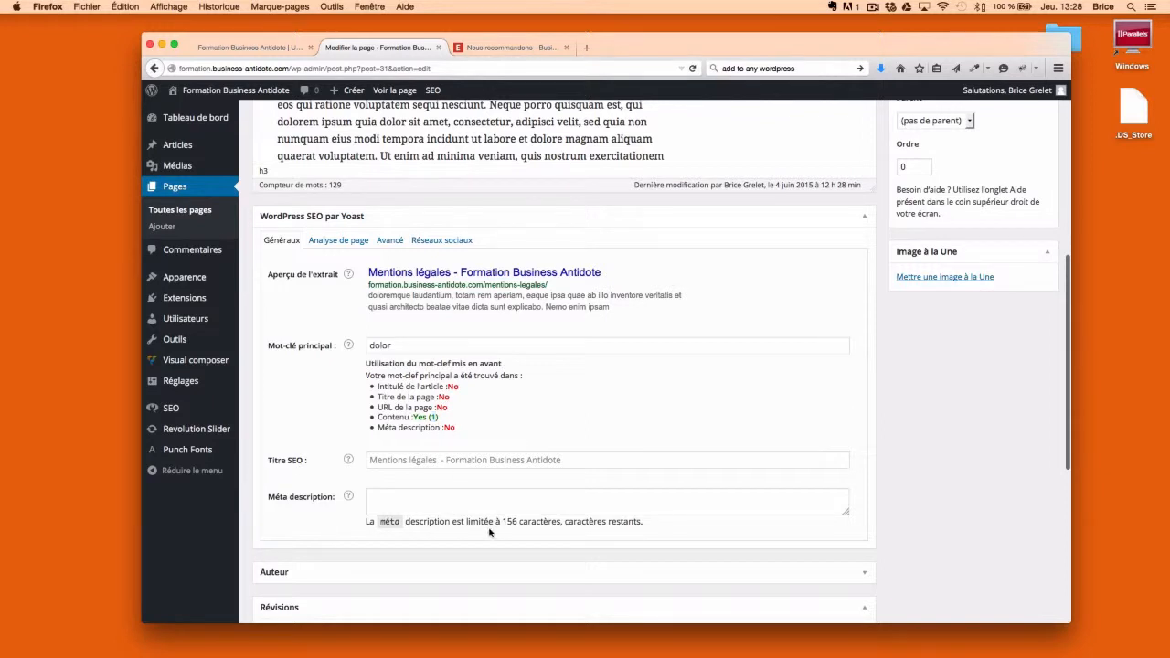
Step: Copy "numquam eius modi tempora incidunt ut labore et dolore magnam aliquam" from the page text into the meta description
{"action": "left_click", "coordinate": [461, 499]}
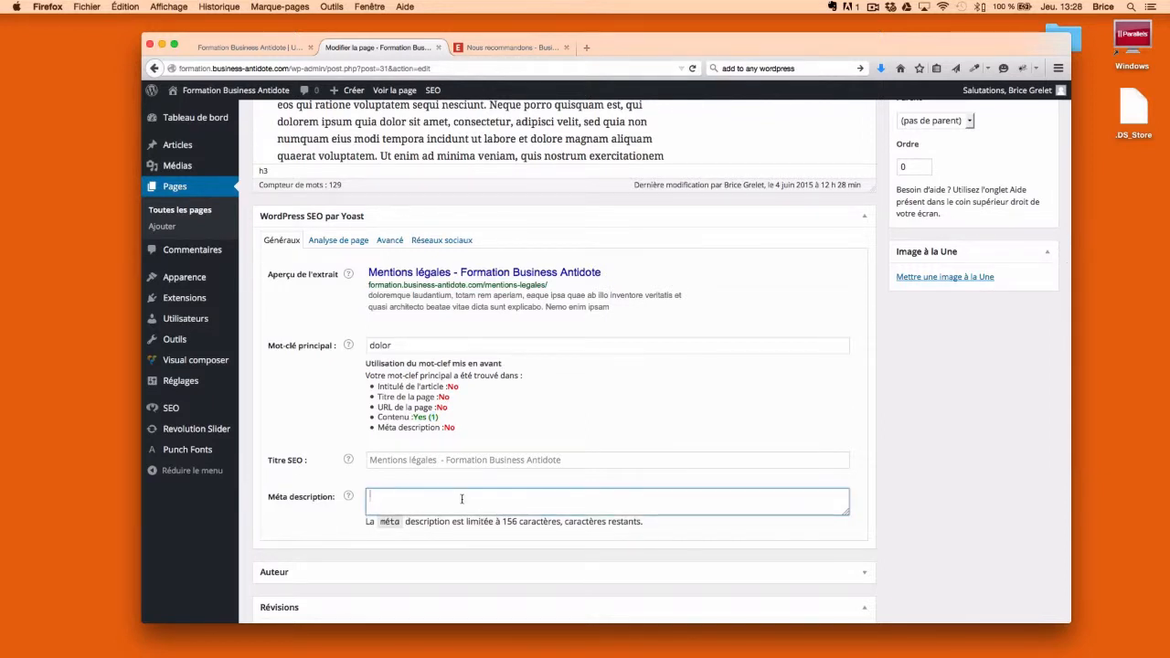
{"action": "double_click", "coordinate": [509, 521]}
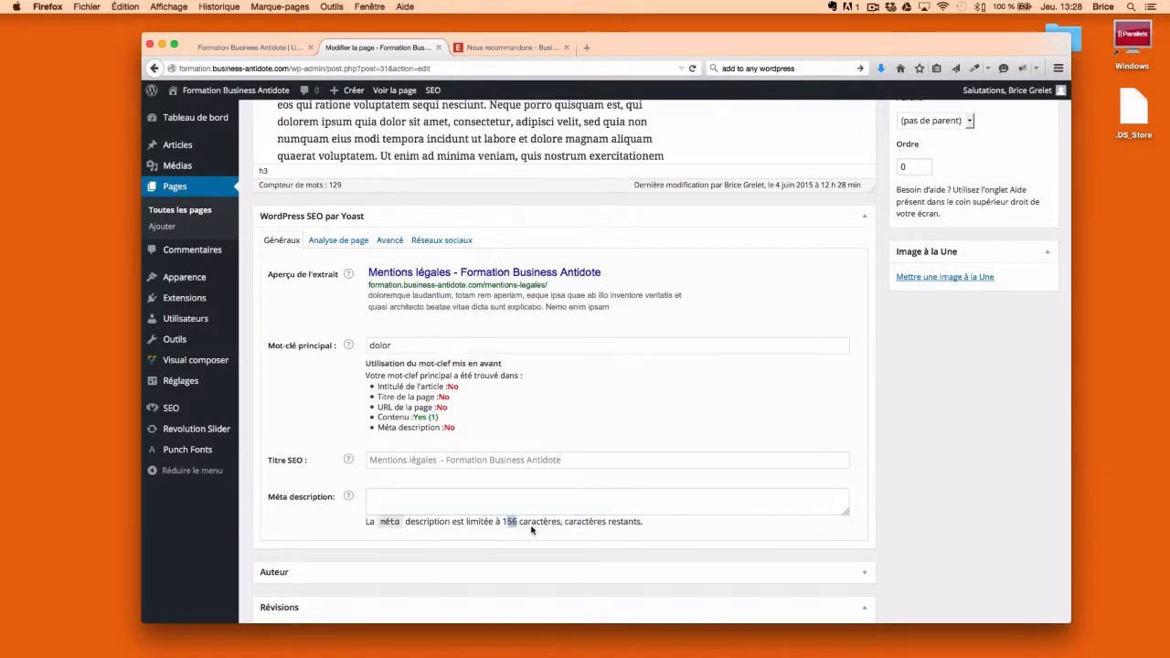
{"action": "left_click", "coordinate": [556, 121]}
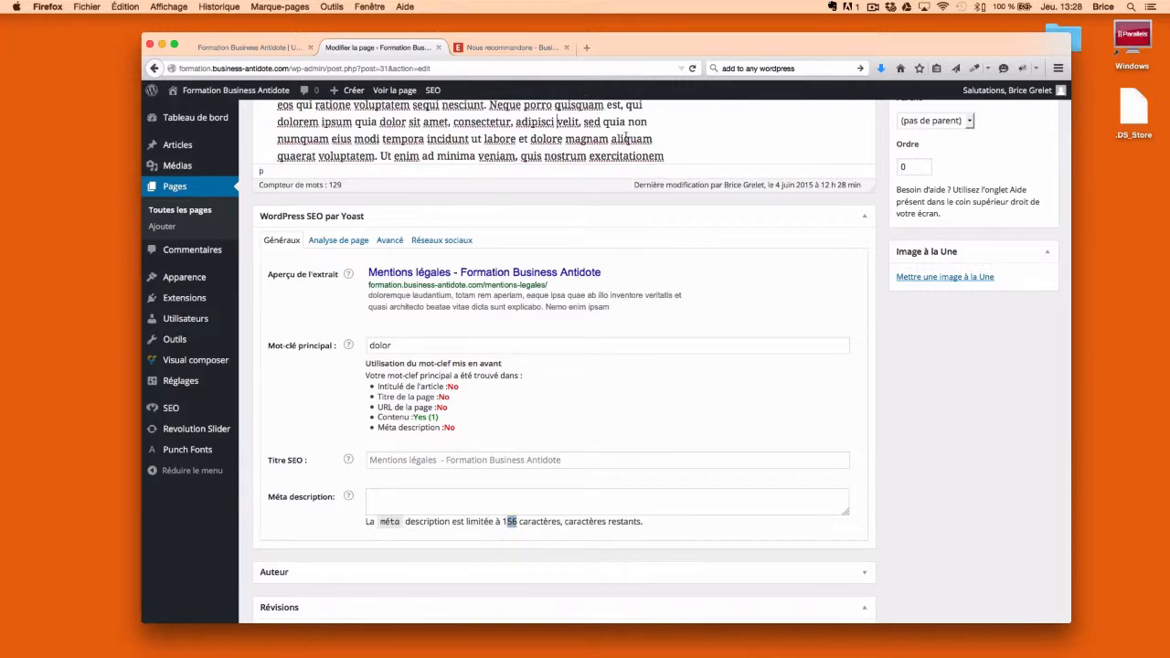
{"action": "left_click_drag", "start_coordinate": [665, 136], "coordinate": [274, 139]}
{"action": "key", "text": "ctrl+c"}
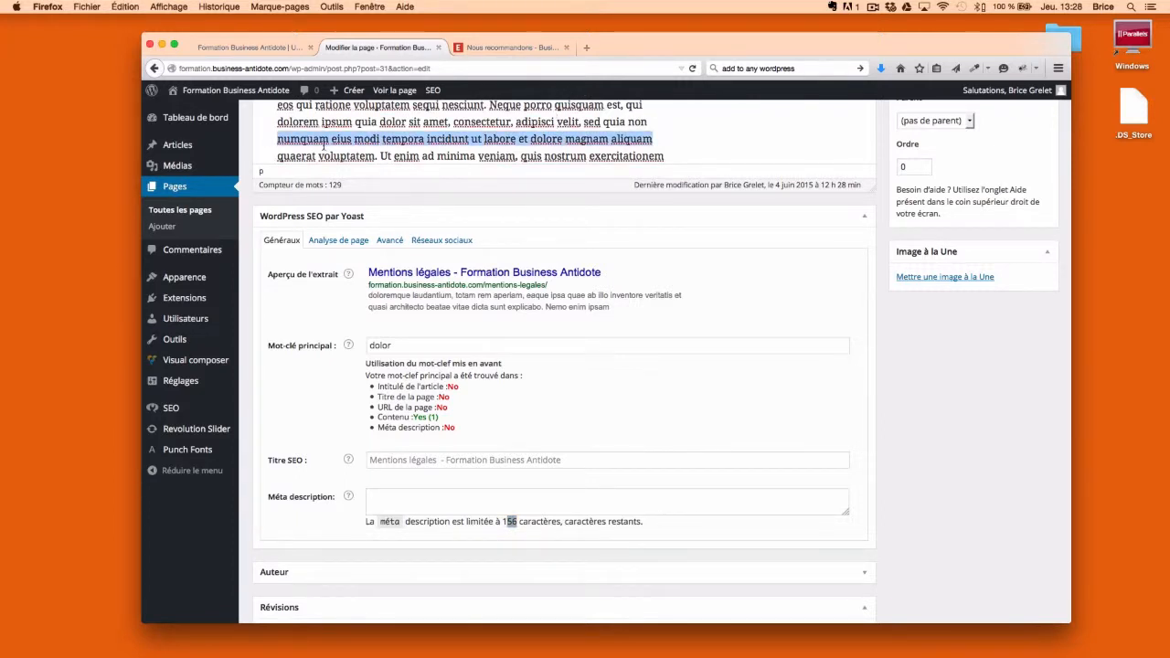
{"action": "left_click", "coordinate": [389, 508]}
{"action": "key", "text": "ctrl+v"}
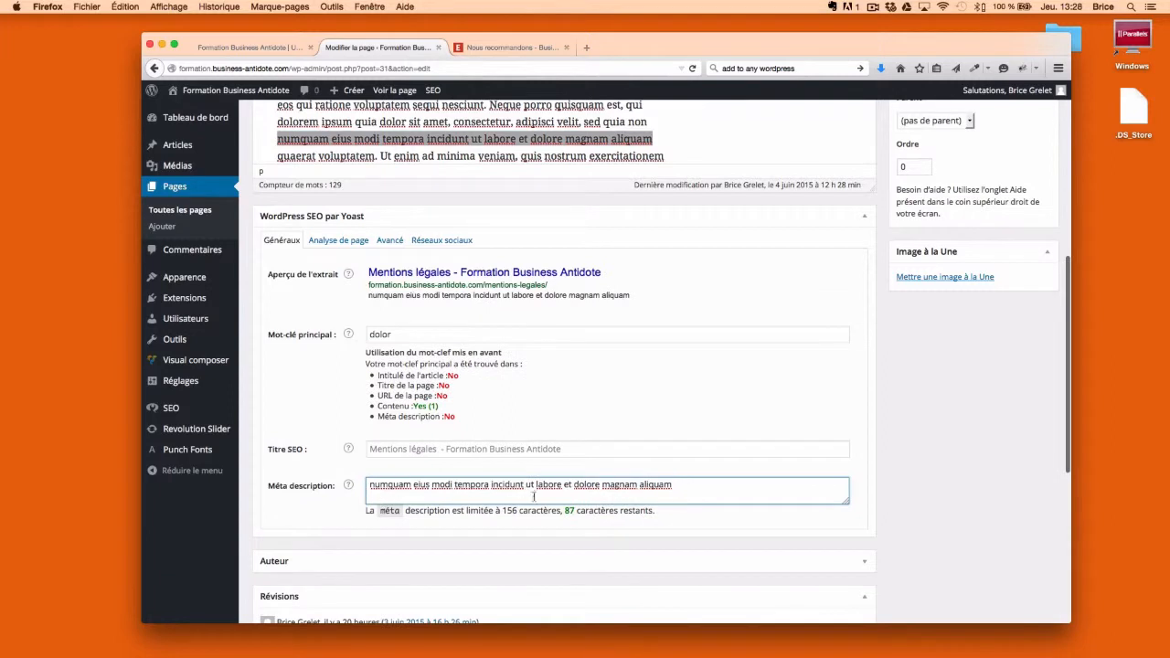
Step: Check the meta description's remaining character allowance and update the page
{"action": "scroll", "coordinate": [559, 524], "scroll_direction": "up", "scroll_amount": 1}
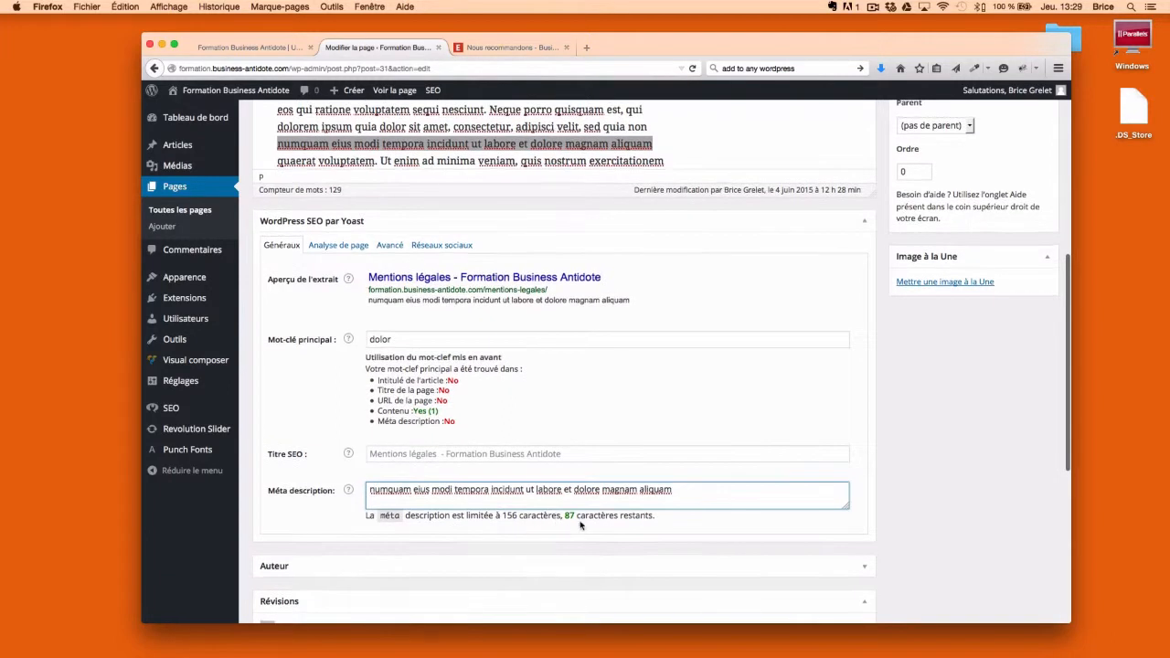
{"action": "left_click_drag", "start_coordinate": [565, 515], "coordinate": [652, 518]}
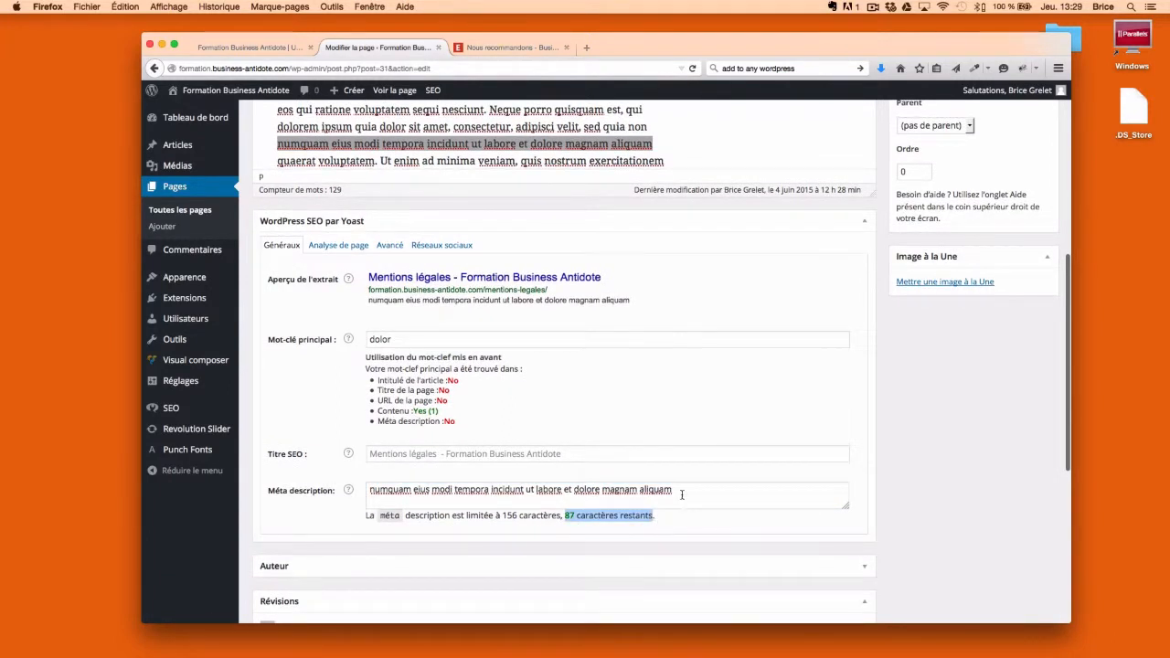
{"action": "left_click", "coordinate": [681, 494]}
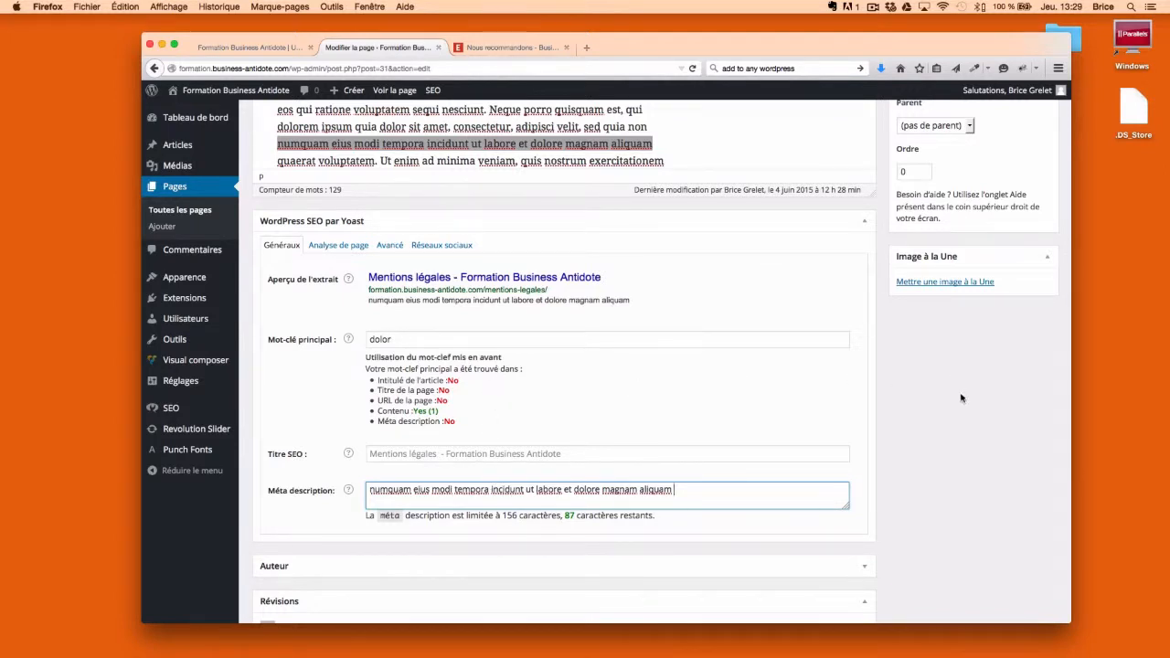
{"action": "scroll", "coordinate": [970, 416], "scroll_direction": "up", "scroll_amount": 5}
{"action": "left_click", "coordinate": [1017, 444]}
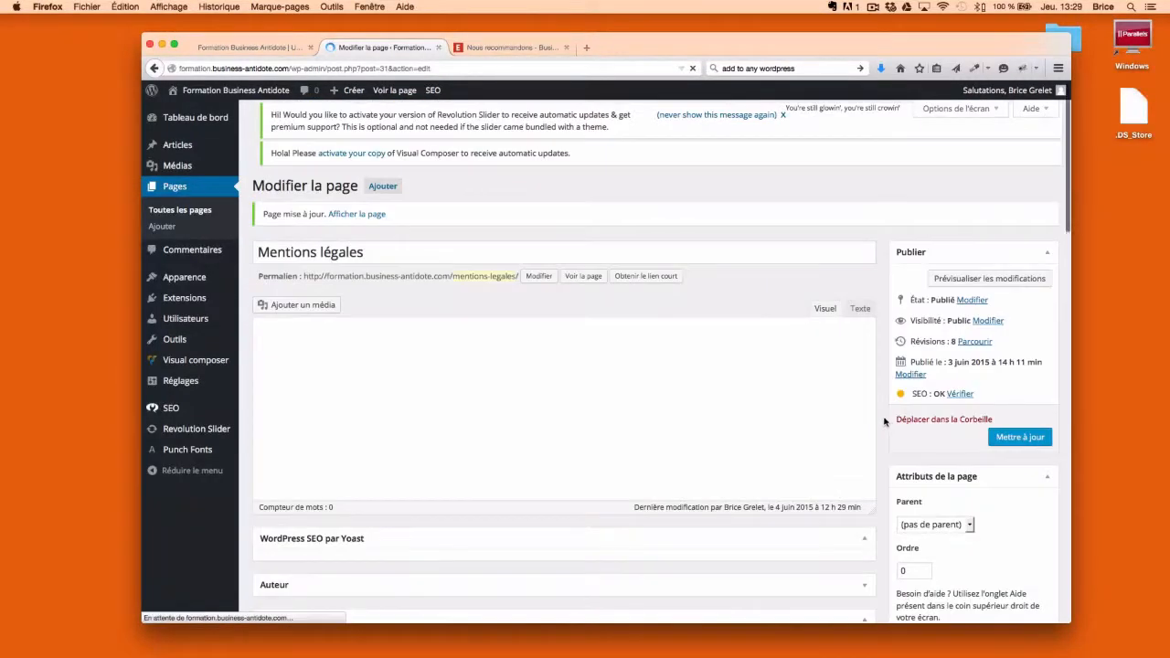
Step: Change "dolore" to "dolor" in the meta description so it contains the main keyword
{"action": "scroll", "coordinate": [880, 423], "scroll_direction": "down", "scroll_amount": 3}
{"action": "scroll", "coordinate": [605, 466], "scroll_direction": "down", "scroll_amount": 4}
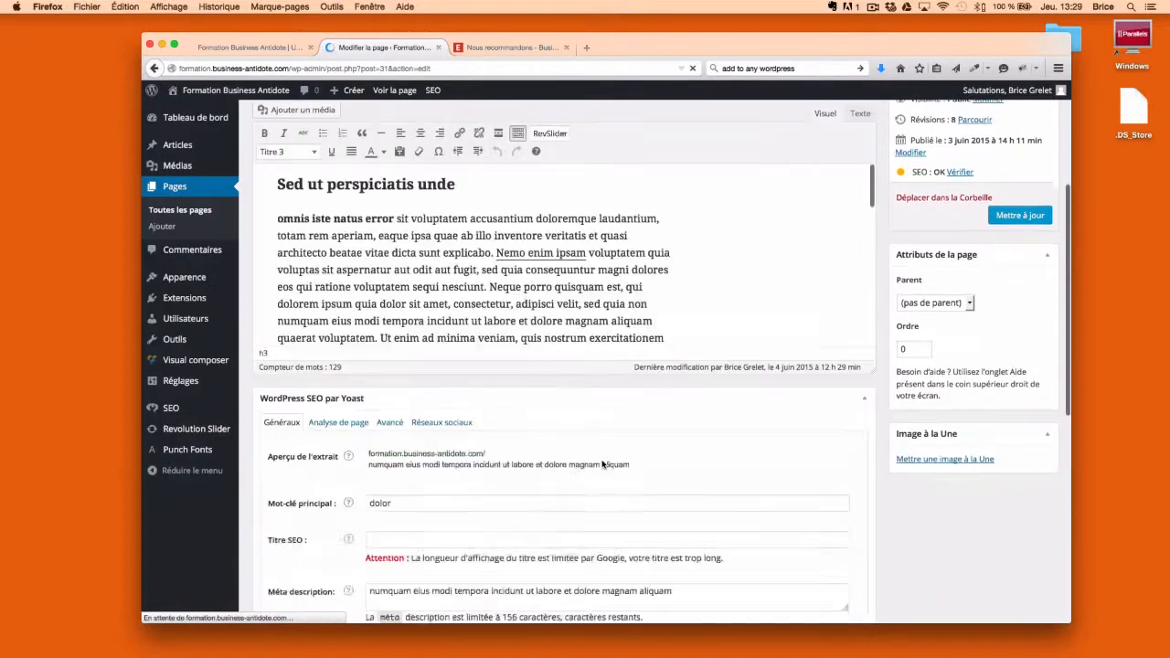
{"action": "scroll", "coordinate": [494, 515], "scroll_direction": "down", "scroll_amount": 1}
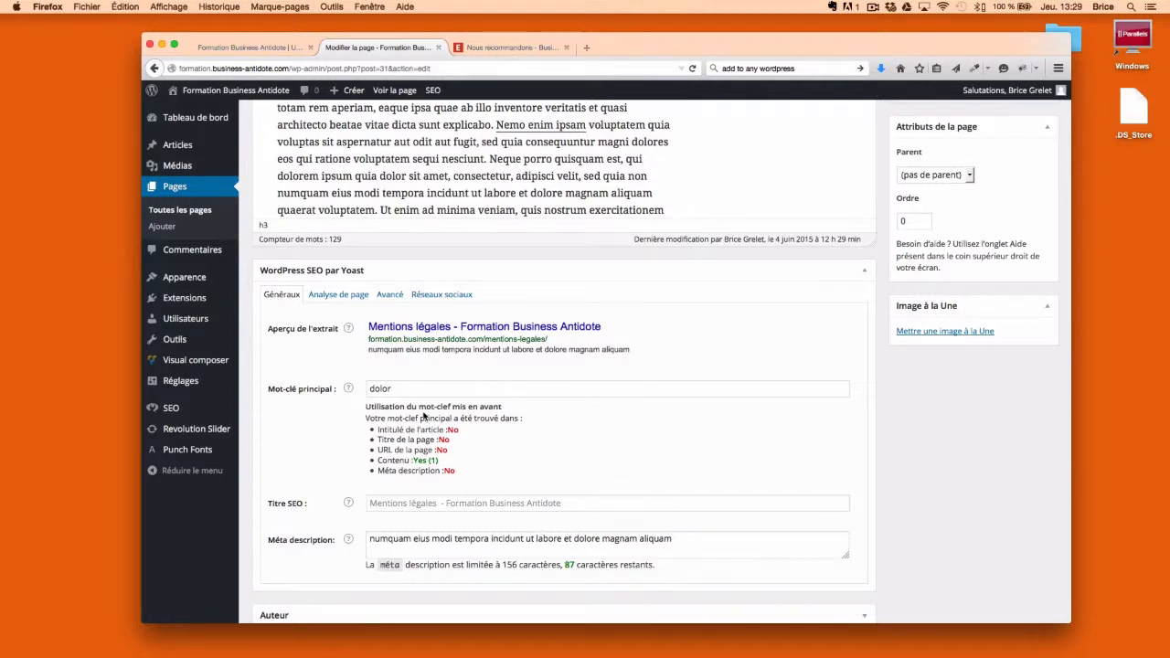
{"action": "double_click", "coordinate": [385, 388]}
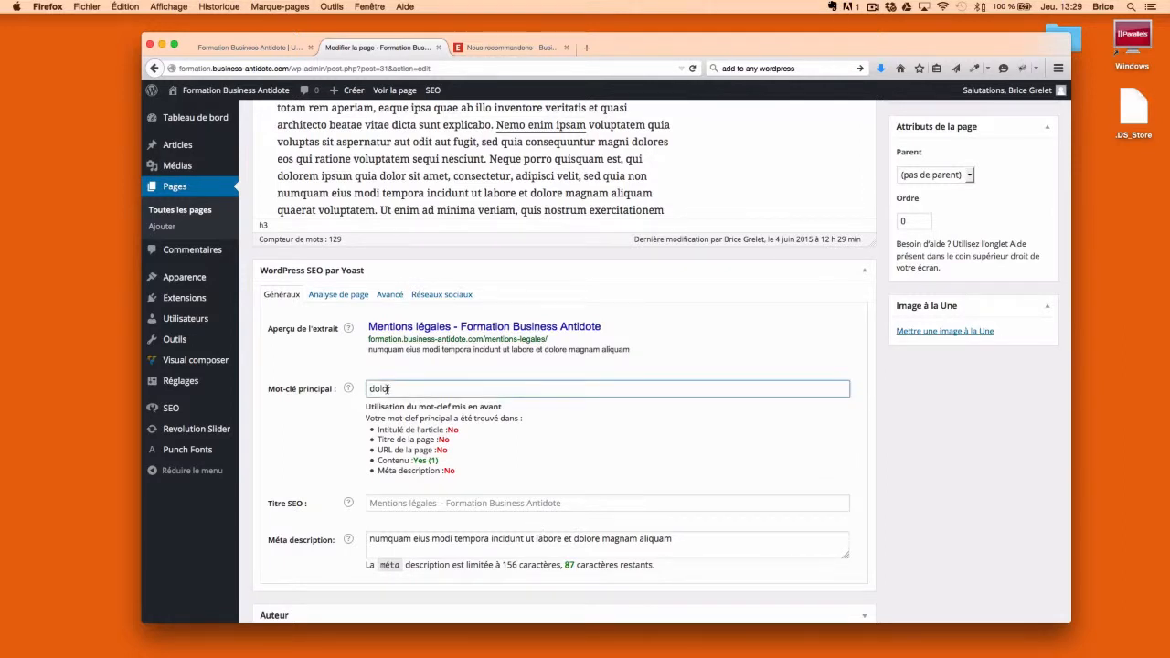
{"action": "left_click", "coordinate": [601, 540]}
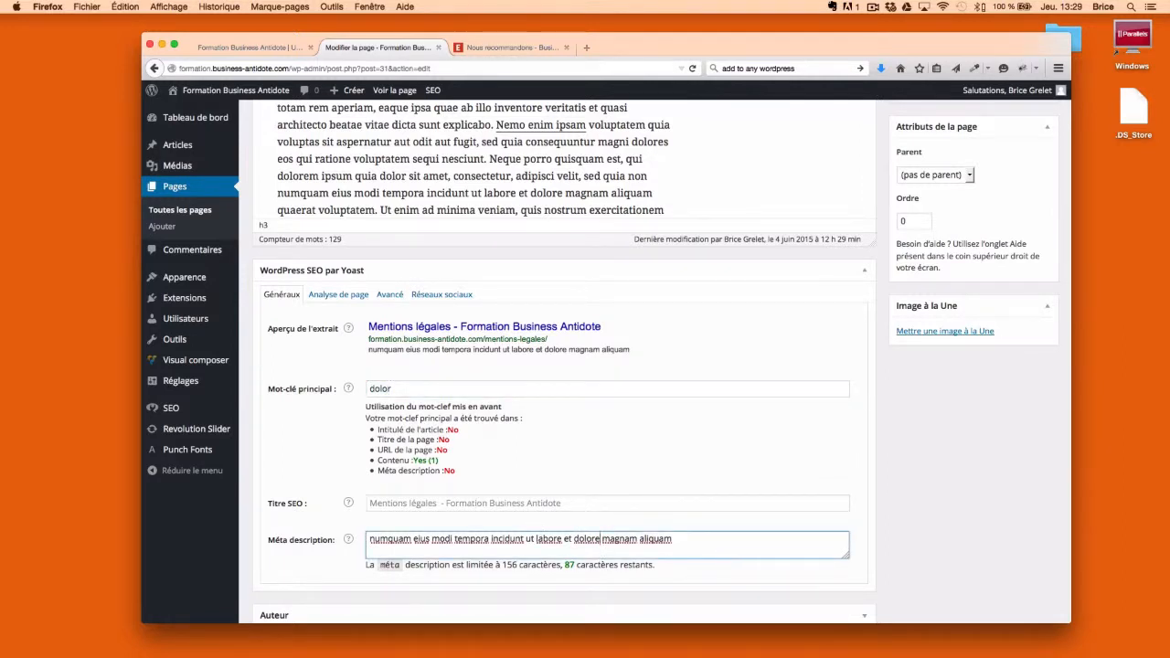
{"action": "key", "text": "BackSpace"}
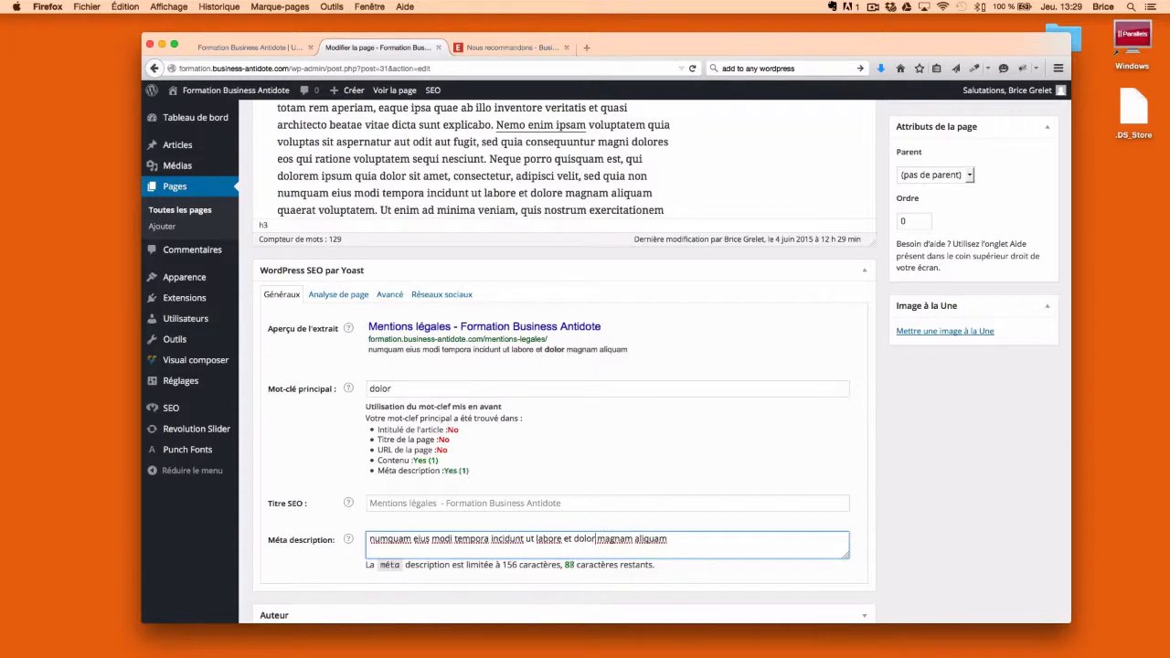
{"action": "left_click", "coordinate": [942, 433]}
Step: Review the keyword usage checks together with the SEO title and main keyword fields
{"action": "scroll", "coordinate": [901, 402], "scroll_direction": "down", "scroll_amount": 5}
{"action": "scroll", "coordinate": [844, 352], "scroll_direction": "up", "scroll_amount": 2}
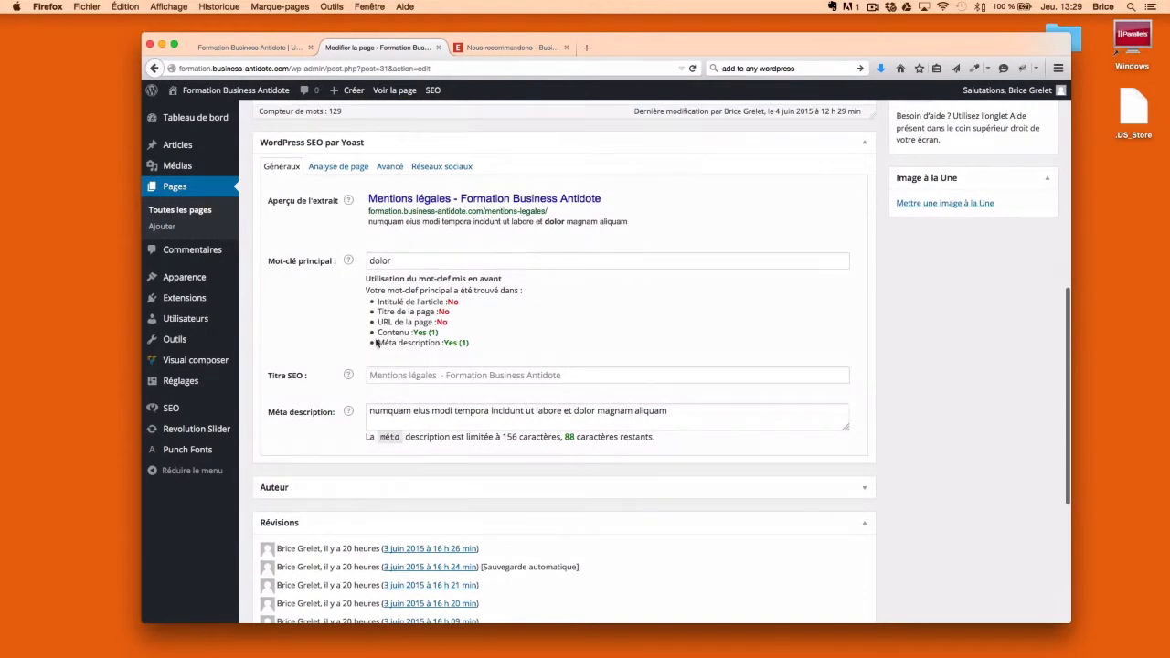
{"action": "left_click", "coordinate": [572, 378]}
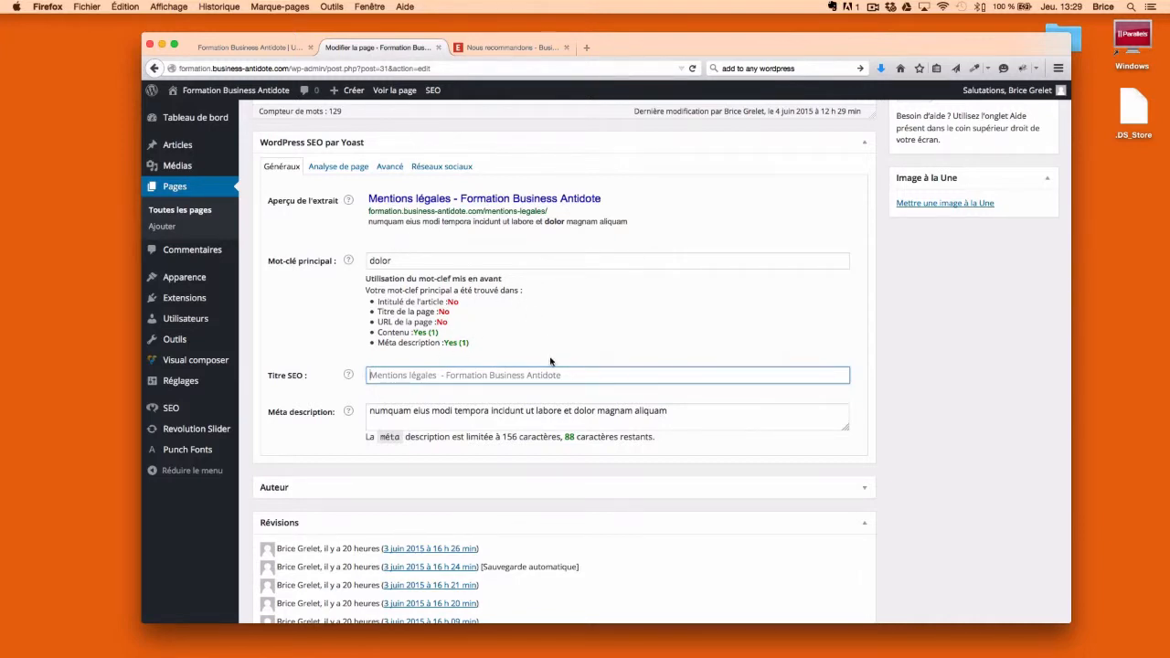
{"action": "scroll", "coordinate": [550, 361], "scroll_direction": "up", "scroll_amount": 1}
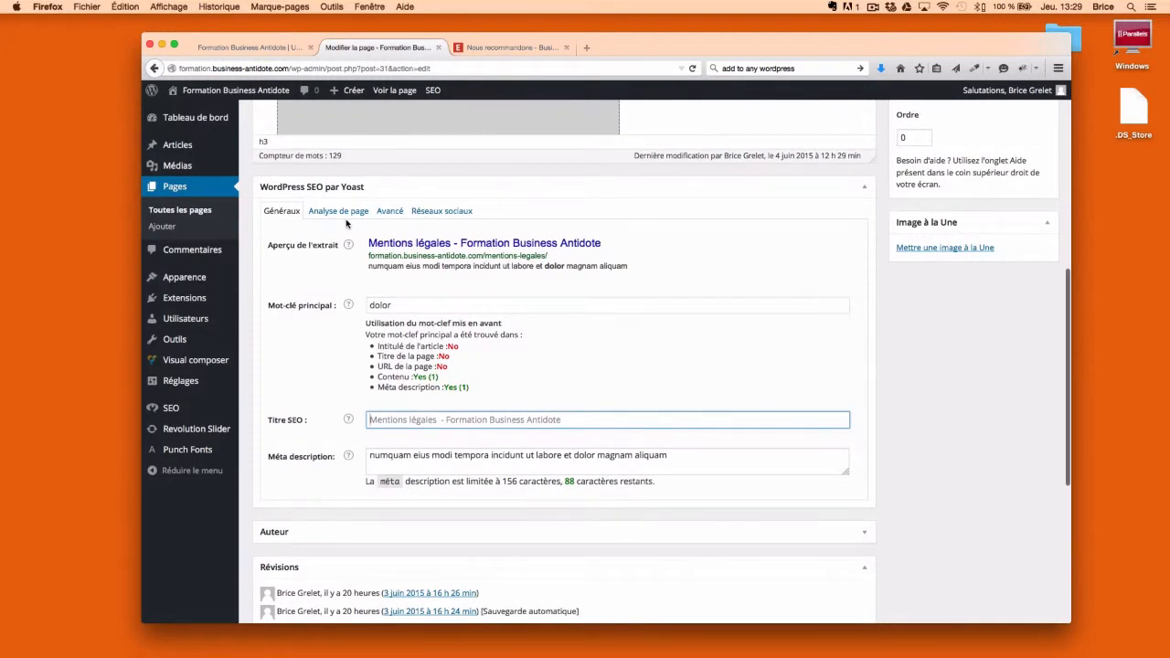
{"action": "scroll", "coordinate": [844, 371], "scroll_direction": "up", "scroll_amount": 2}
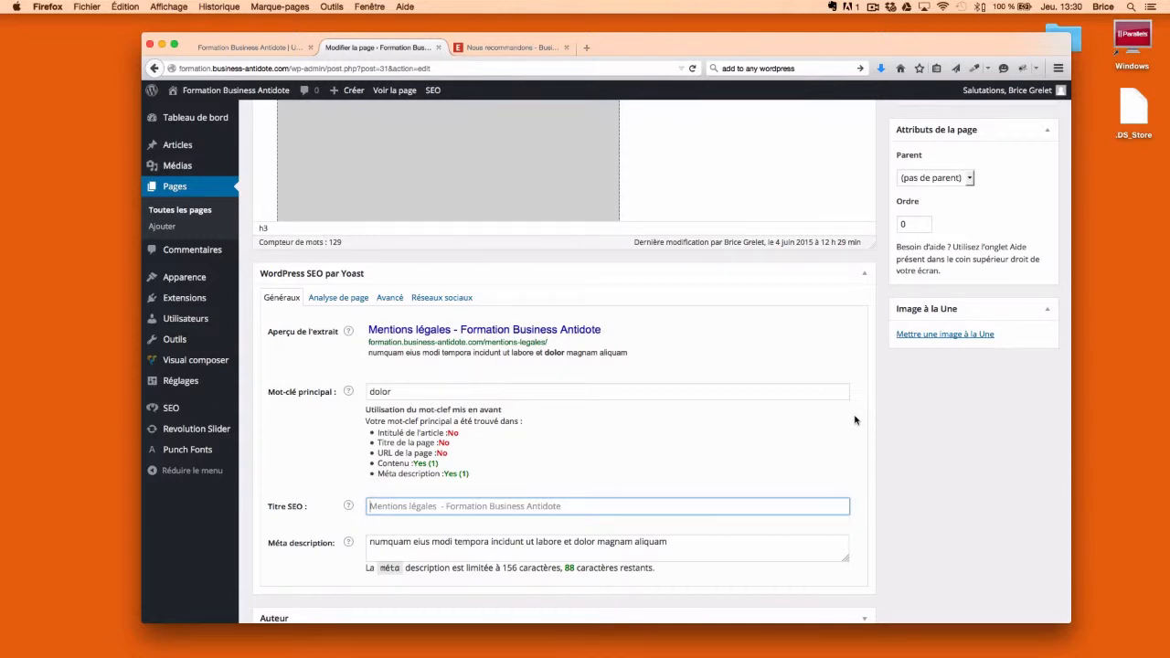
{"action": "left_click", "coordinate": [420, 390]}
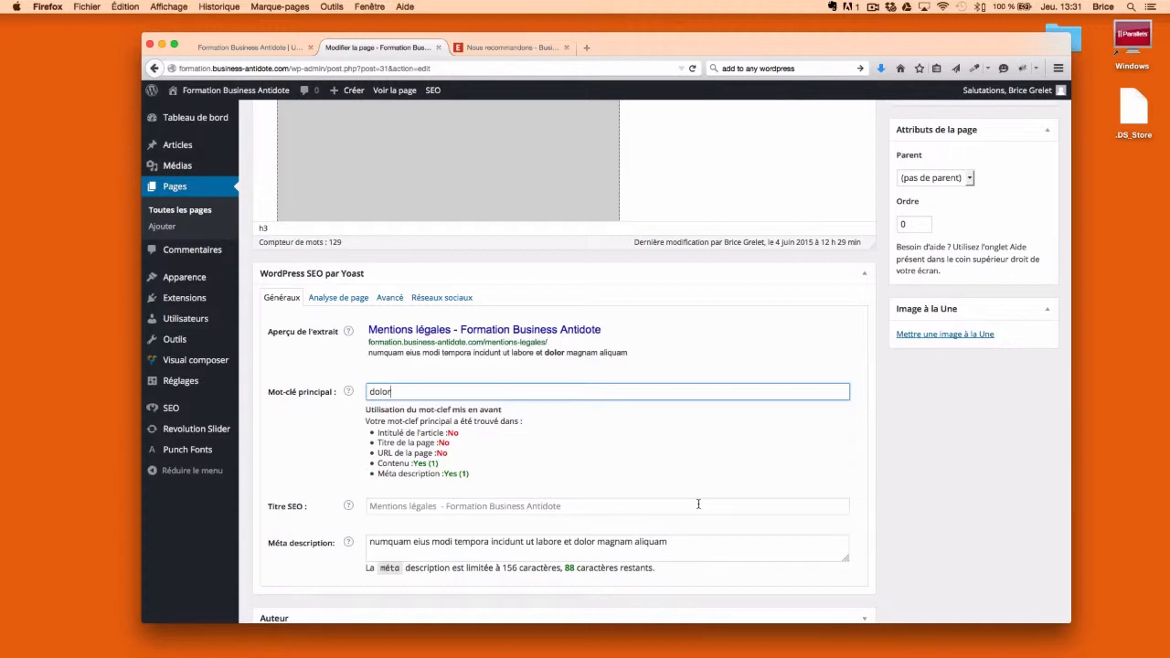
Step: Examine the page analysis for the main keyword, including the recommended minimum word count
{"action": "left_click", "coordinate": [335, 297]}
{"action": "scroll", "coordinate": [417, 420], "scroll_direction": "down", "scroll_amount": 3}
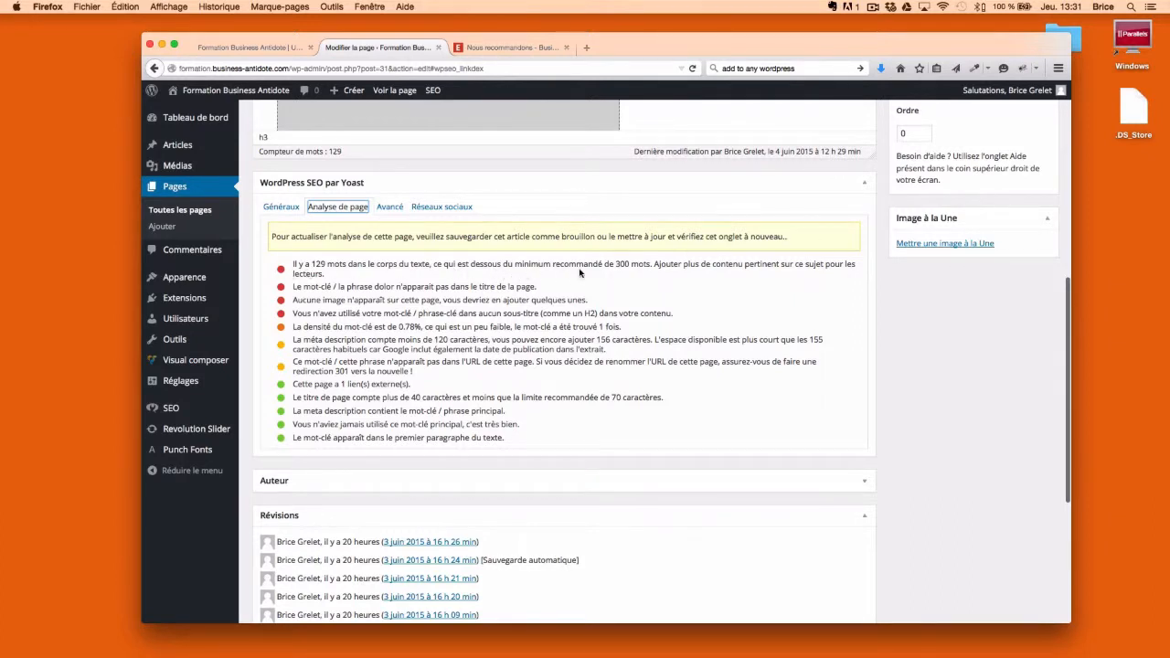
{"action": "left_click_drag", "start_coordinate": [614, 265], "coordinate": [640, 266]}
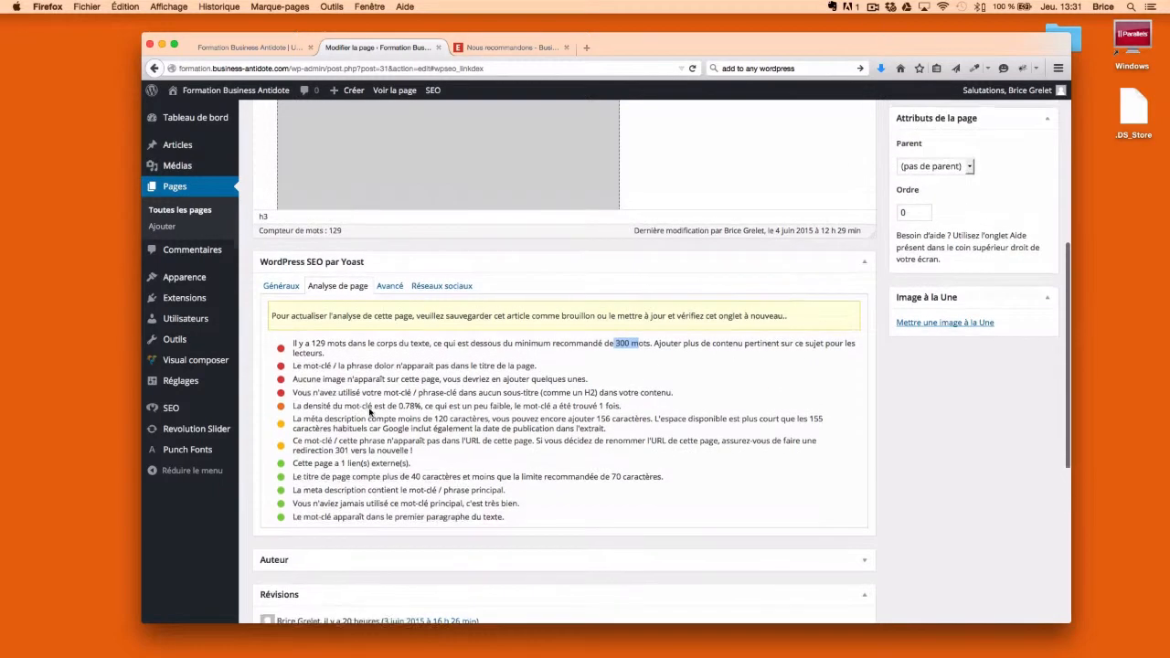
{"action": "scroll", "coordinate": [371, 413], "scroll_direction": "up", "scroll_amount": 2}
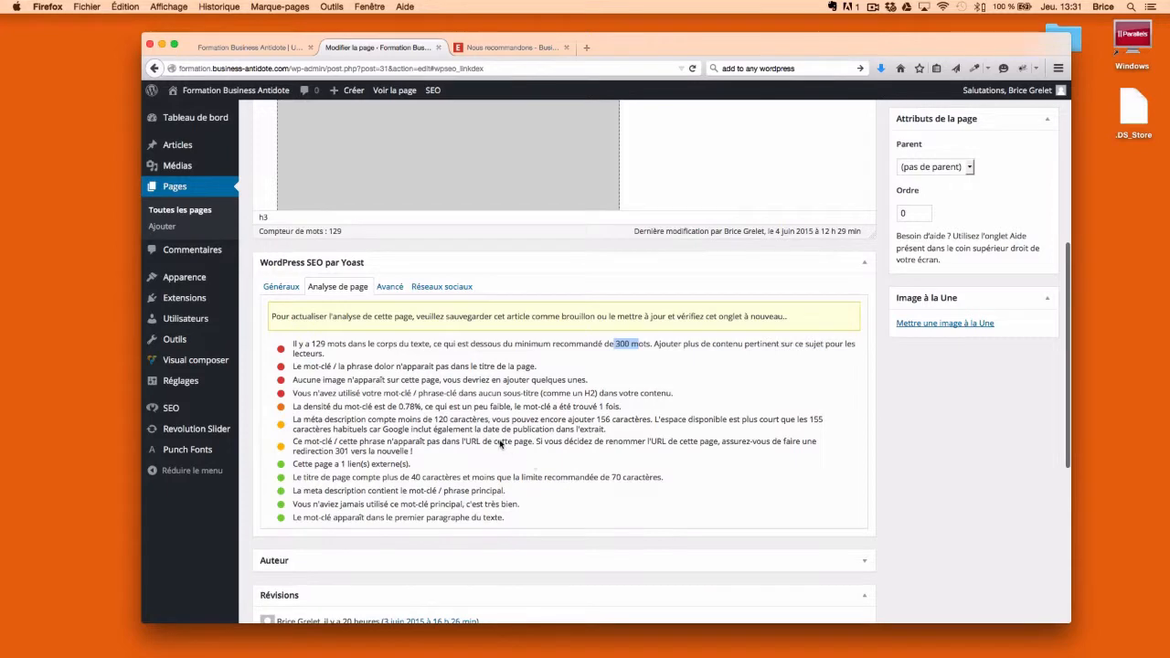
Step: Review the page's advanced Yoast settings, including meta robots, sitemap inclusion and priority, and canonical URL
{"action": "left_click", "coordinate": [389, 286]}
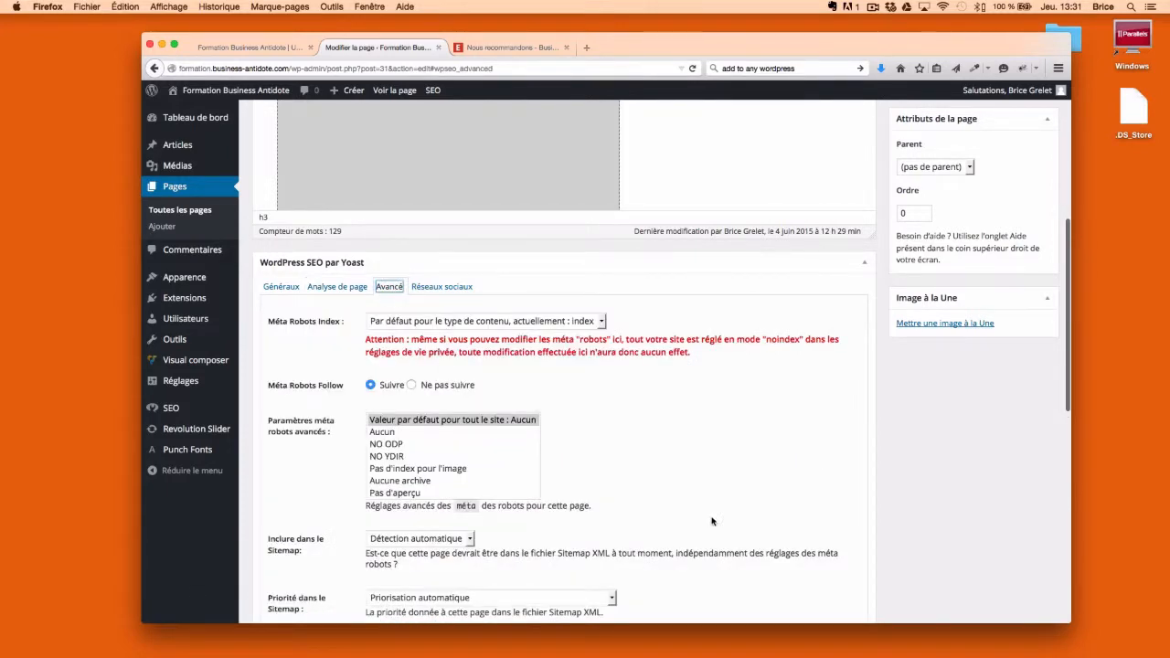
{"action": "scroll", "coordinate": [717, 508], "scroll_direction": "down", "scroll_amount": 4}
{"action": "scroll", "coordinate": [718, 509], "scroll_direction": "up", "scroll_amount": 3}
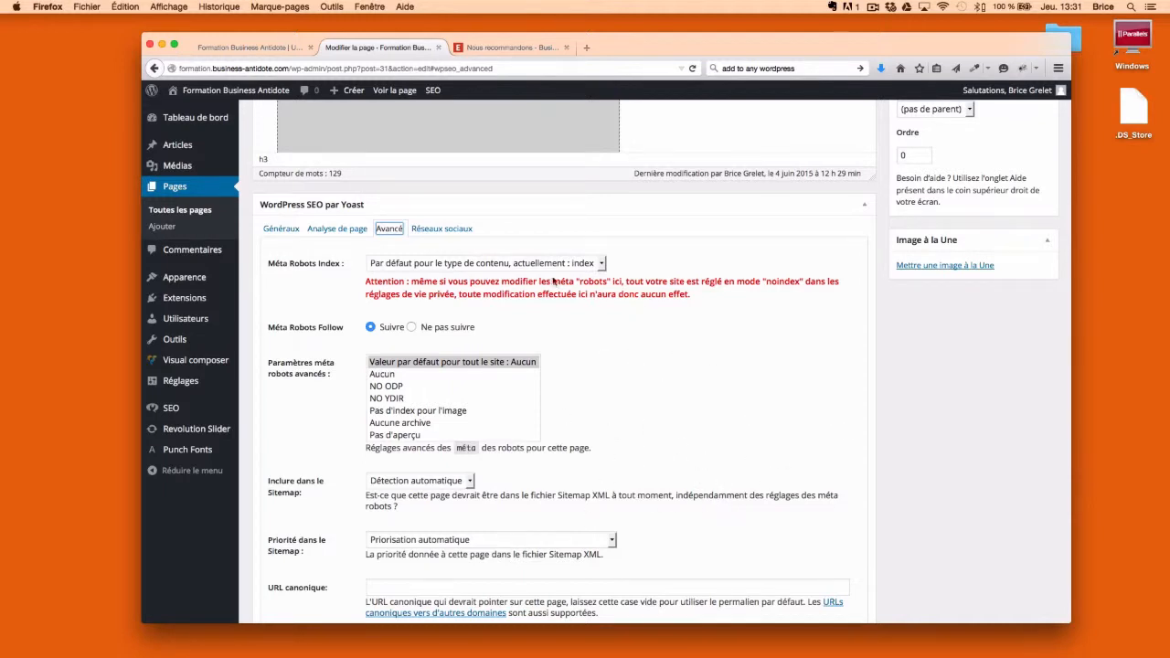
Step: Examine the page's social network settings, going through the title, description and image fields for Facebook and Twitter
{"action": "left_click", "coordinate": [442, 228]}
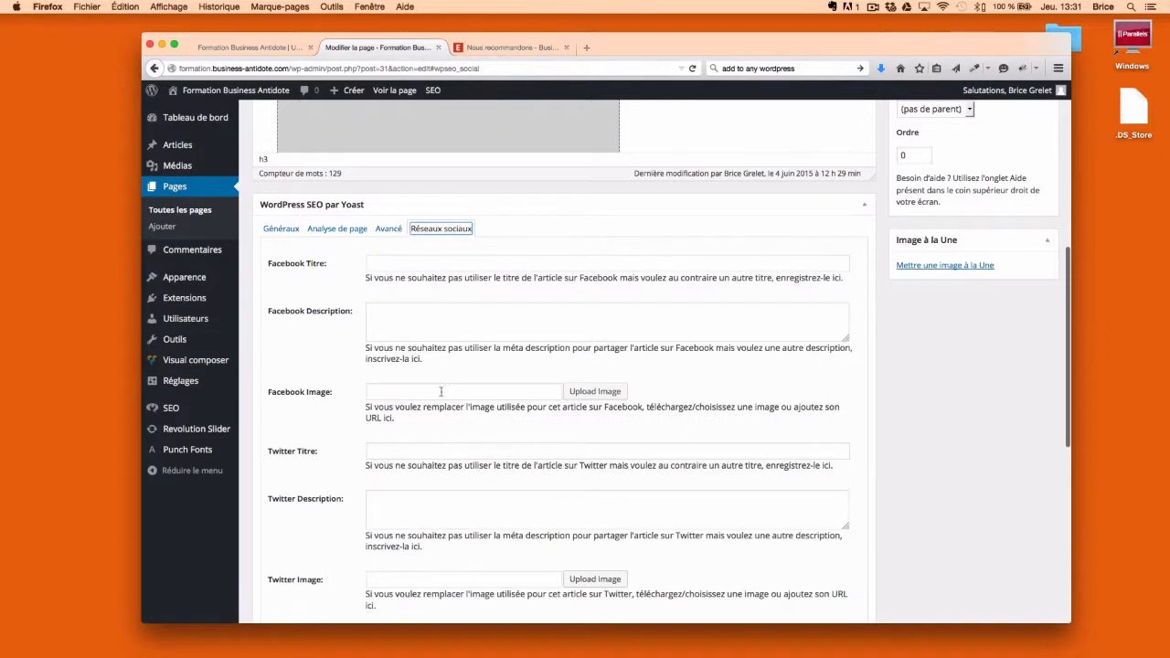
{"action": "scroll", "coordinate": [904, 559], "scroll_direction": "up", "scroll_amount": 4}
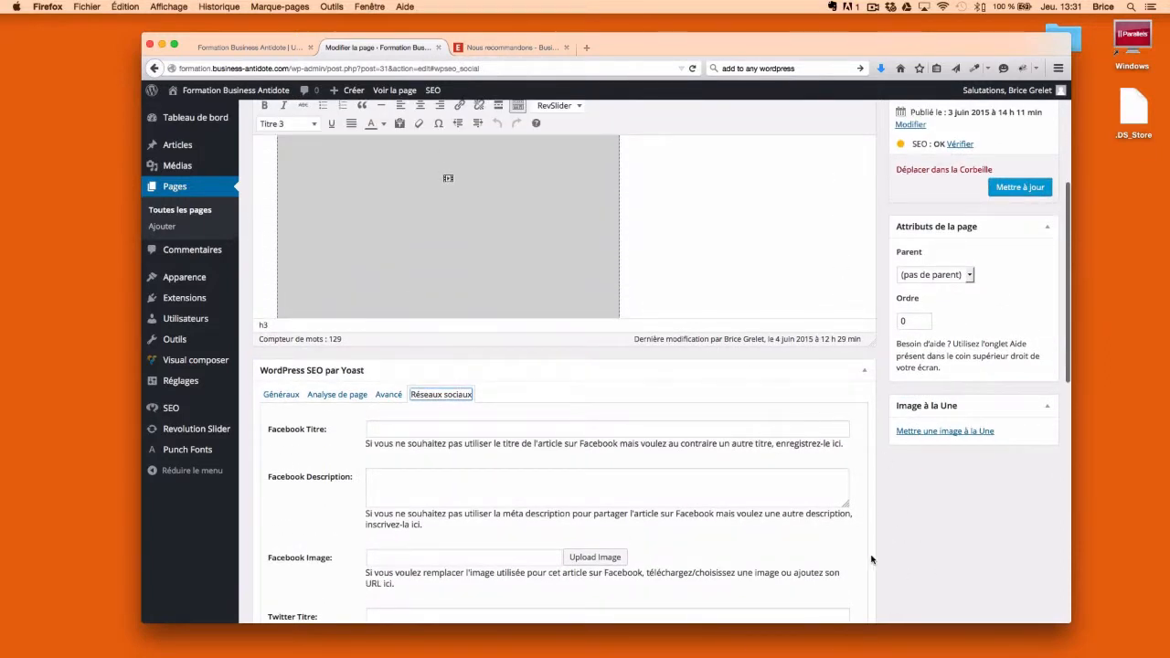
{"action": "scroll", "coordinate": [867, 561], "scroll_direction": "up", "scroll_amount": 1}
{"action": "scroll", "coordinate": [807, 549], "scroll_direction": "down", "scroll_amount": 6}
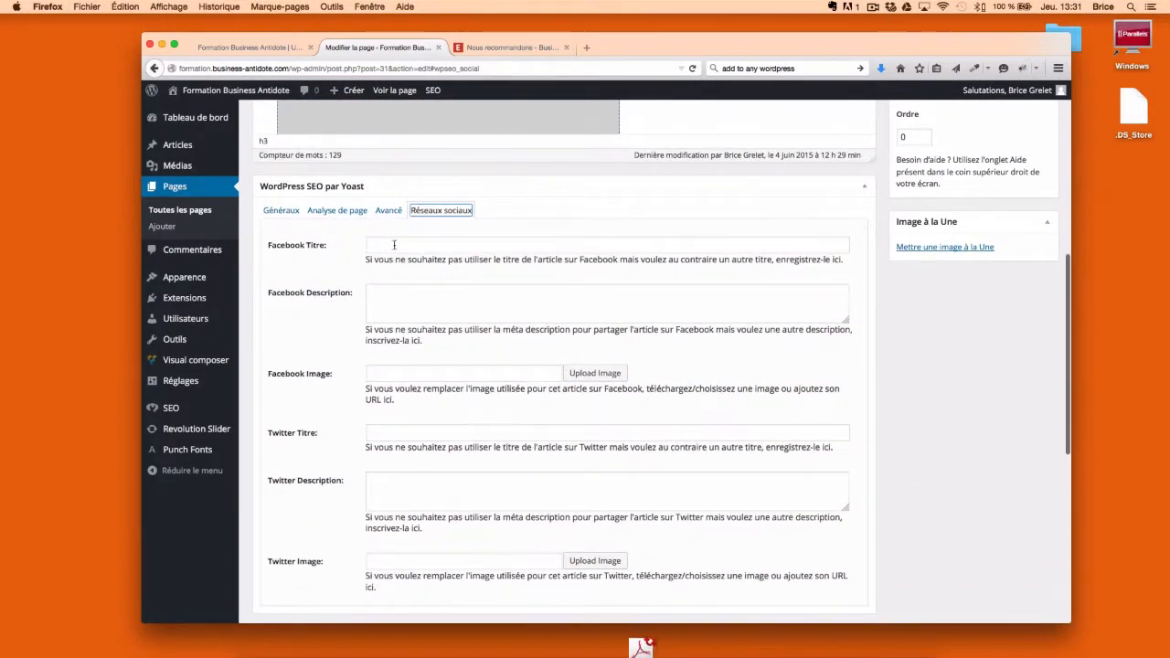
{"action": "left_click", "coordinate": [394, 245]}
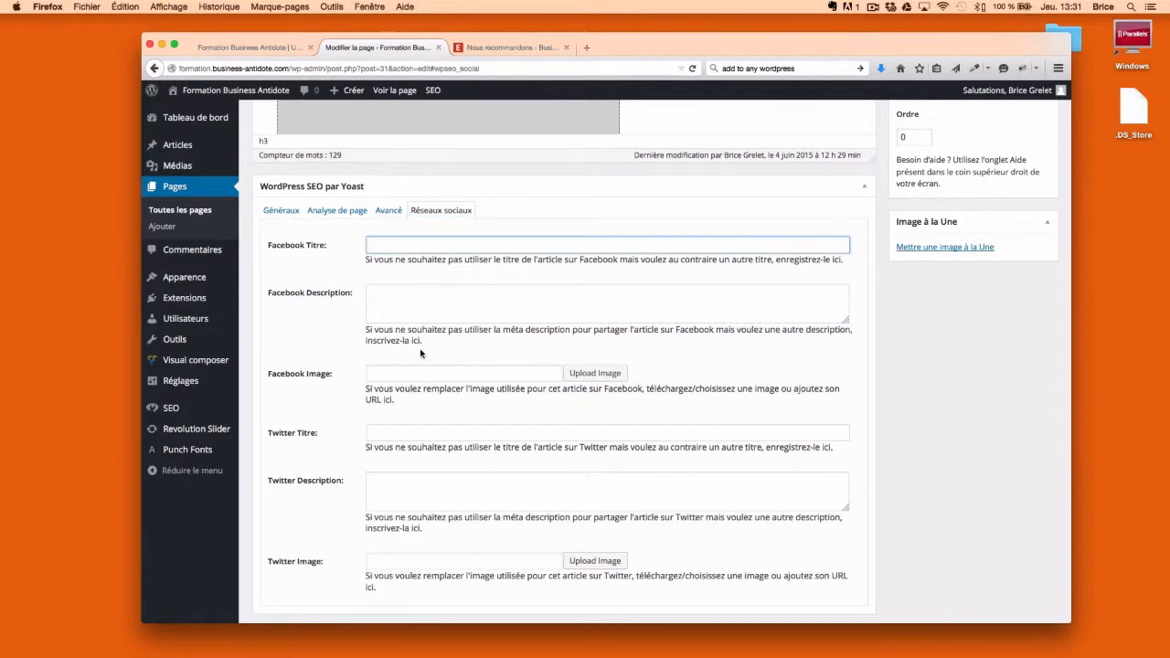
{"action": "left_click", "coordinate": [399, 298]}
{"action": "left_click", "coordinate": [399, 375]}
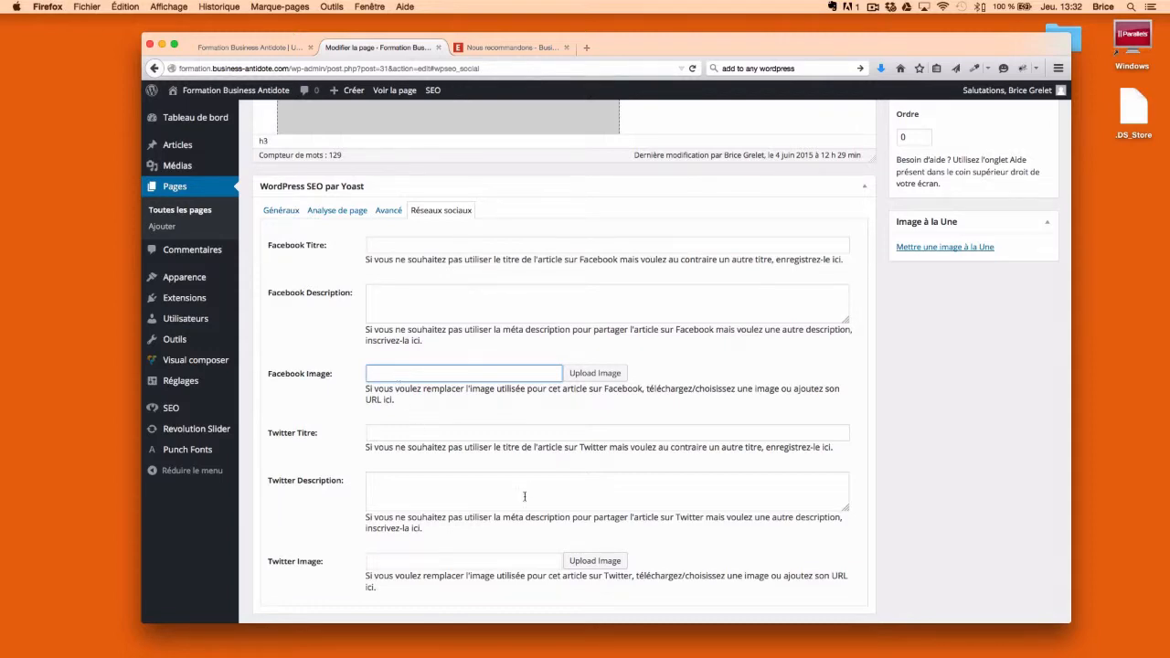
{"action": "left_click", "coordinate": [458, 435]}
{"action": "left_click", "coordinate": [444, 485]}
{"action": "left_click", "coordinate": [496, 565]}
Step: Collapse the WordPress SEO par Yoast box below the page editor
{"action": "scroll", "coordinate": [928, 442], "scroll_direction": "up", "scroll_amount": 5}
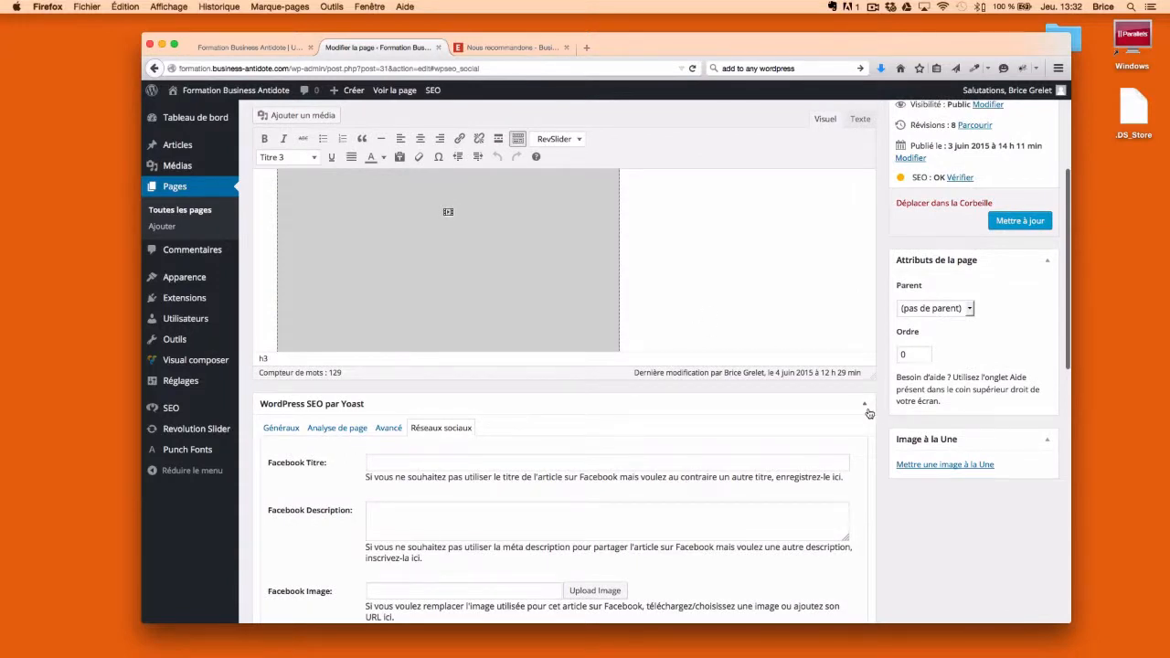
{"action": "left_click", "coordinate": [864, 405]}
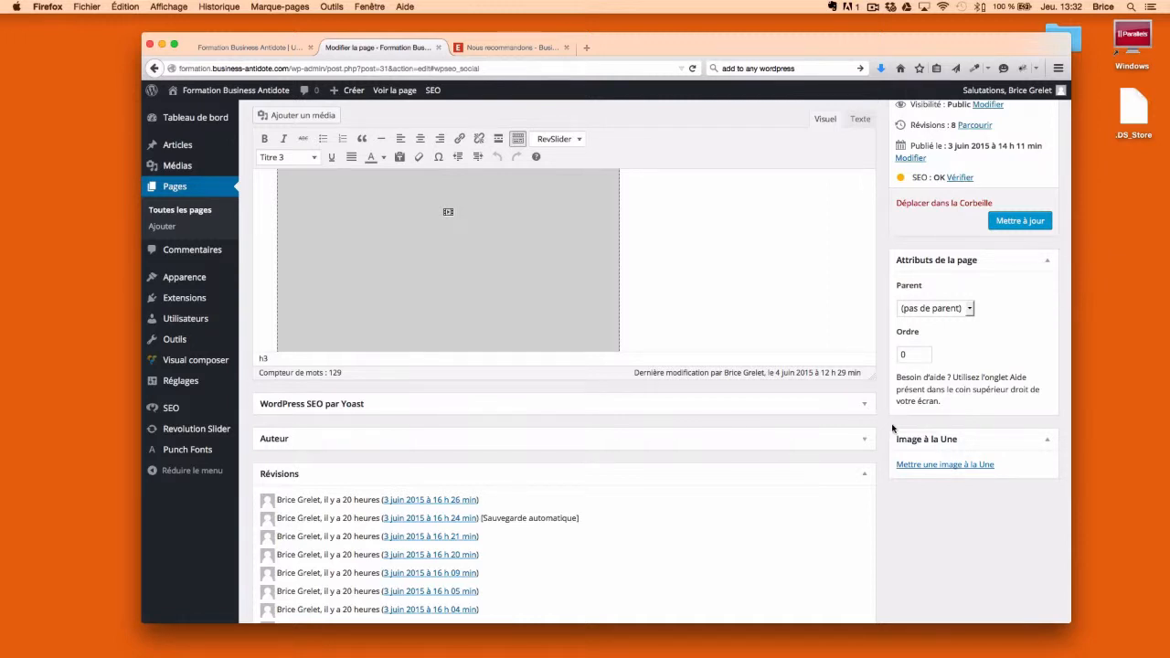
{"action": "scroll", "coordinate": [892, 428], "scroll_direction": "up", "scroll_amount": 3}
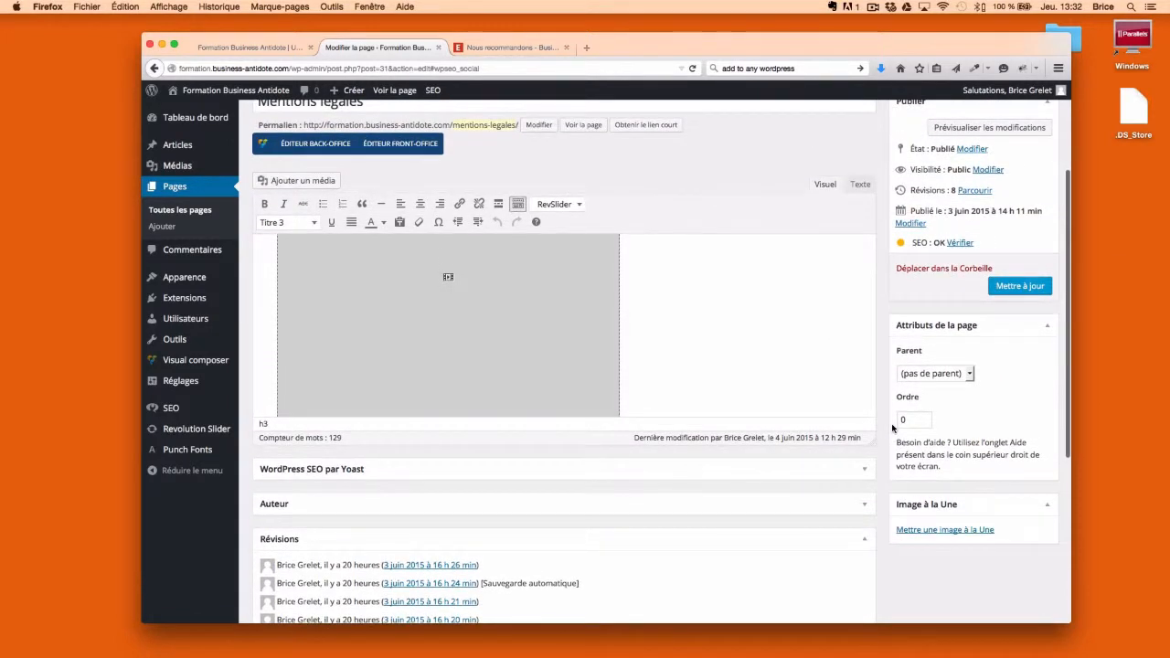